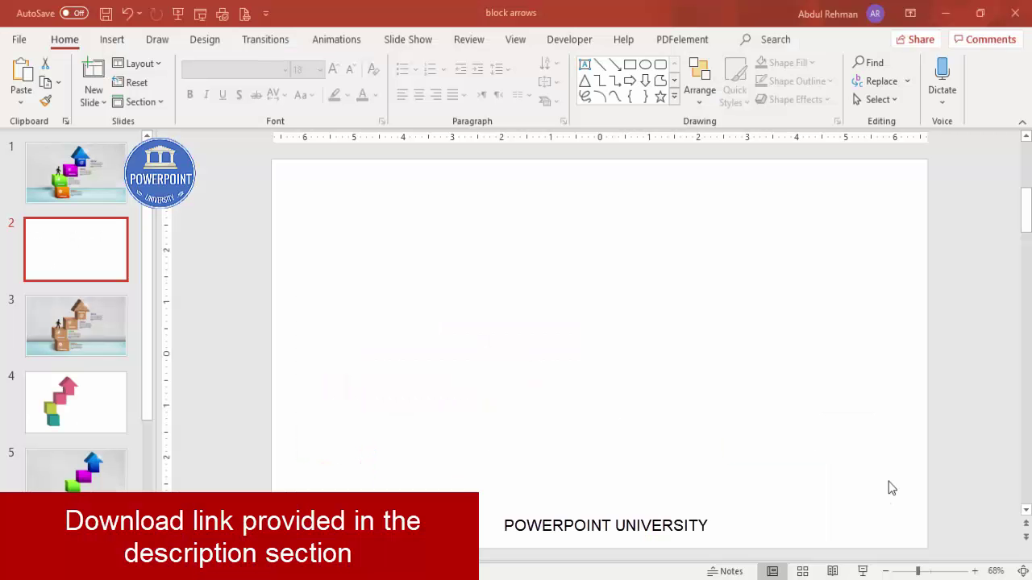
- Draw a 1.52-inch blue square near the bottom centre of the slide and remove its outline
click(112, 40)
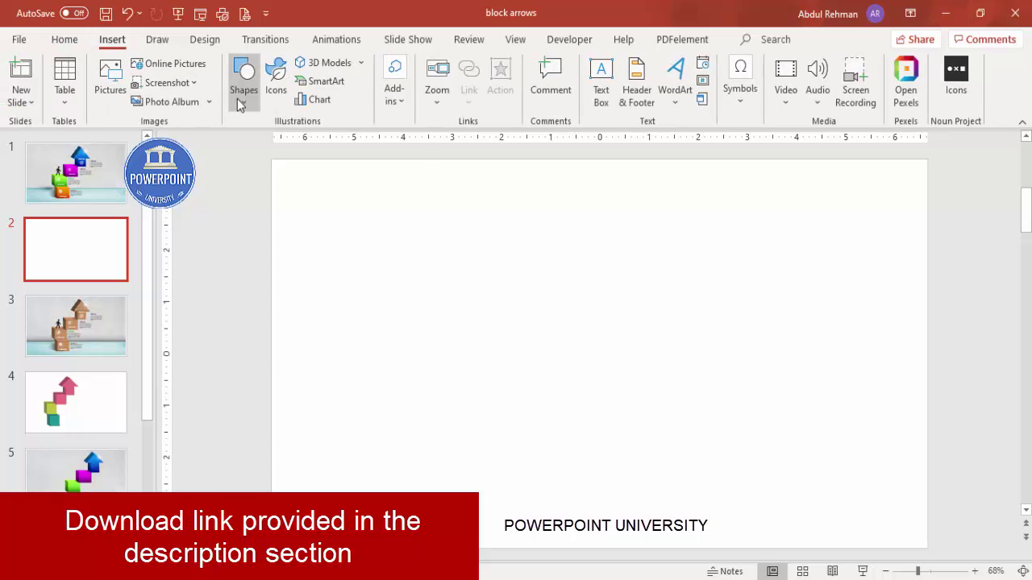
click(239, 99)
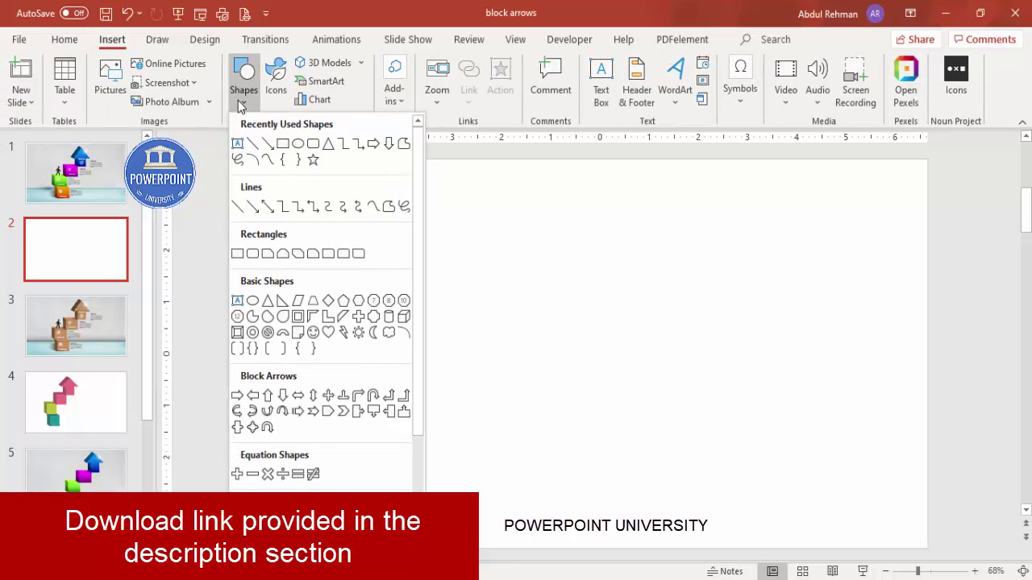
click(238, 255)
drag(406, 381, 510, 427)
click(395, 81)
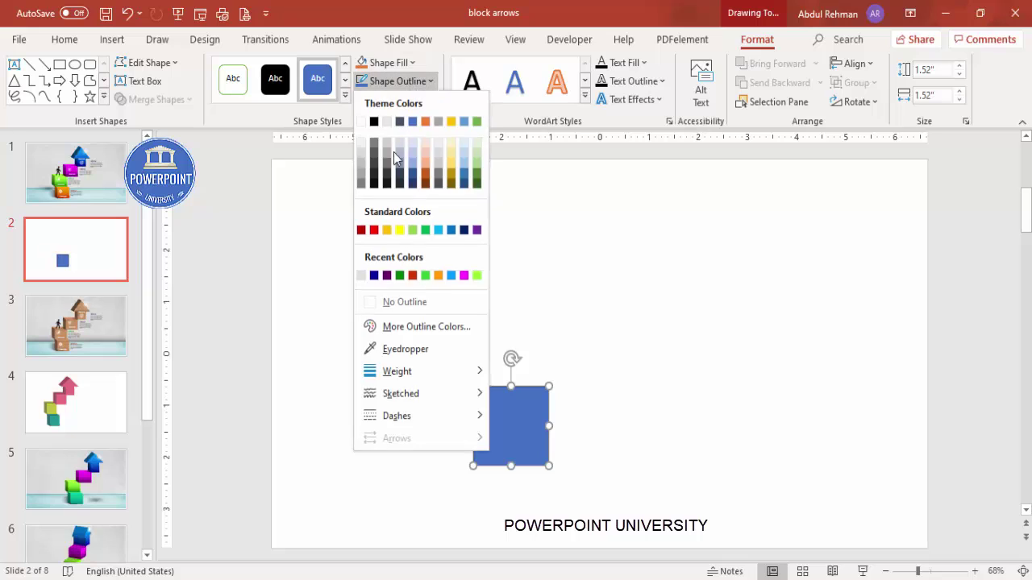
click(405, 301)
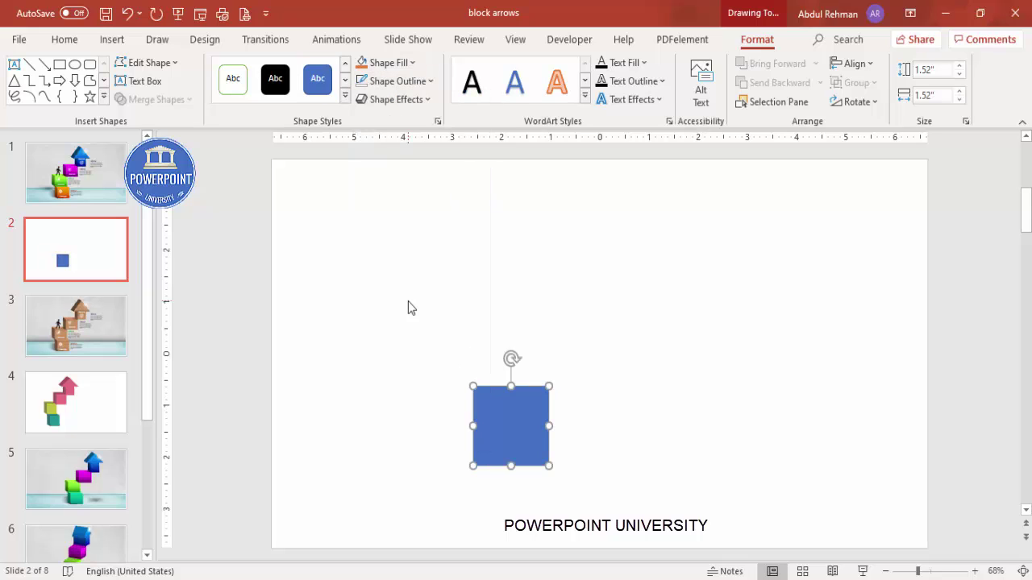
right_click(511, 413)
- Apply the Oblique: Bottom Left 3-D rotation preset to the square
click(566, 537)
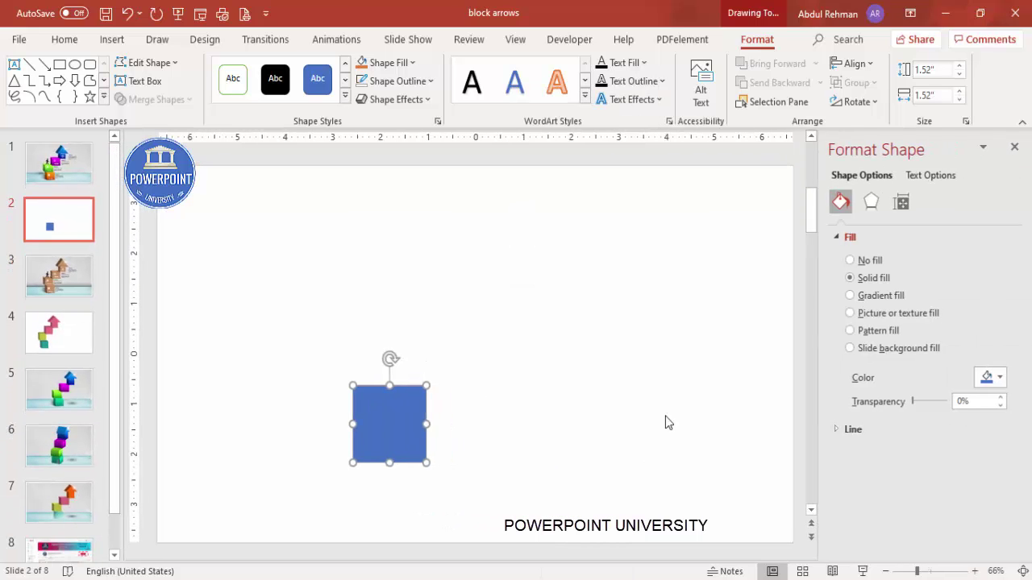
click(871, 202)
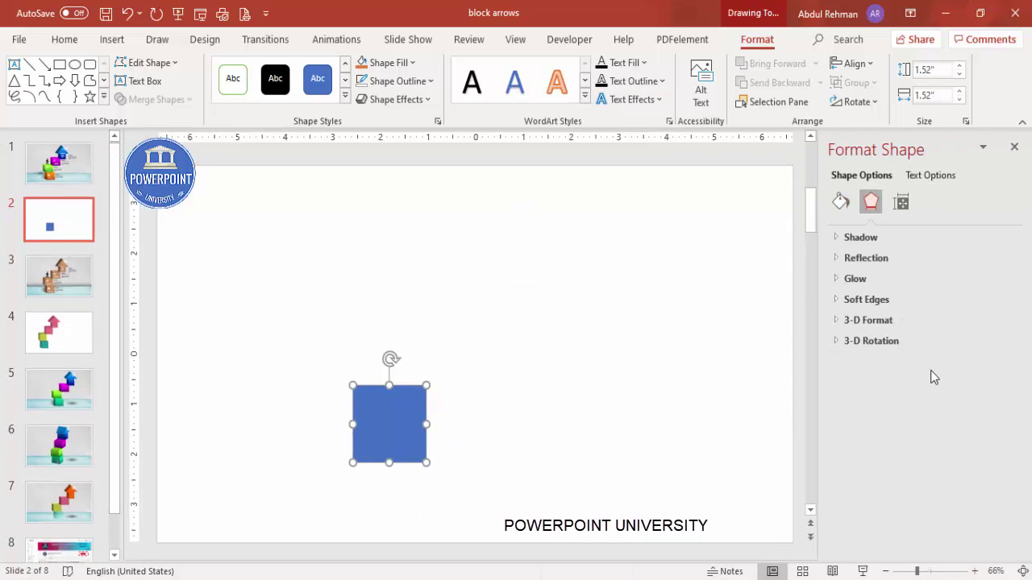
click(835, 342)
click(992, 369)
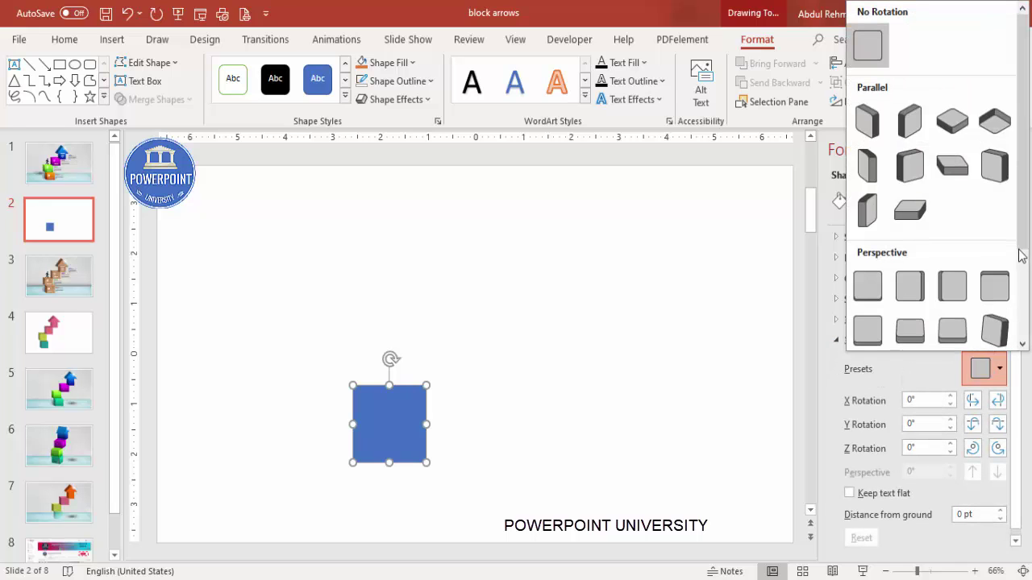
scroll(1027, 225, down, 3)
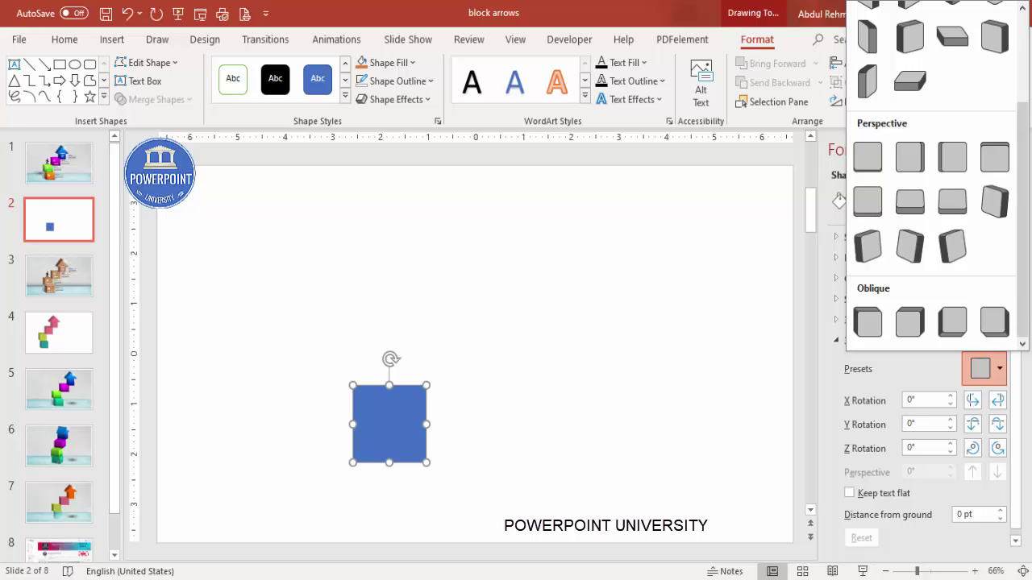
click(950, 331)
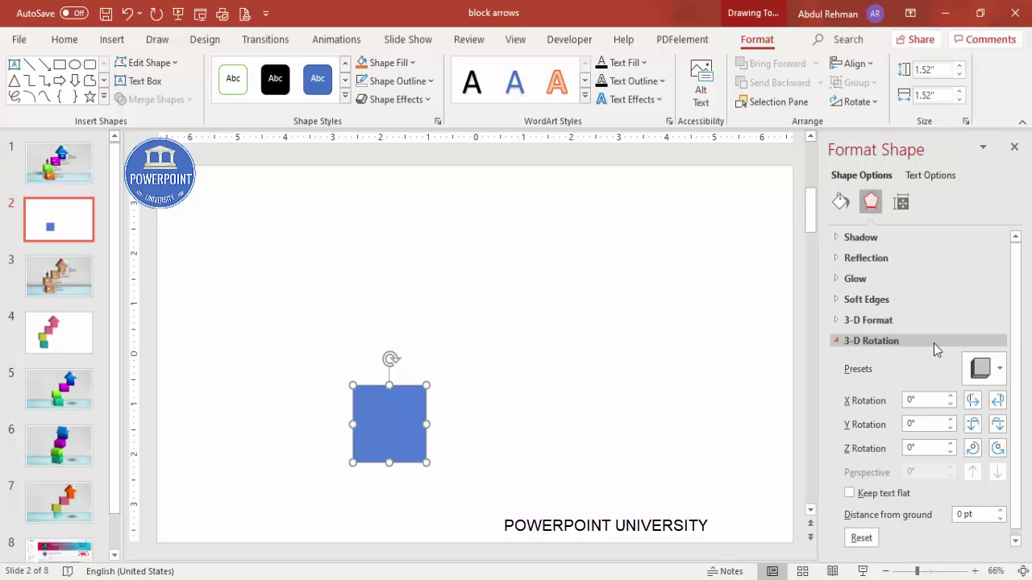
- Set the square's 3-D depth size to 100 pt
click(835, 320)
drag(1021, 345, 1020, 407)
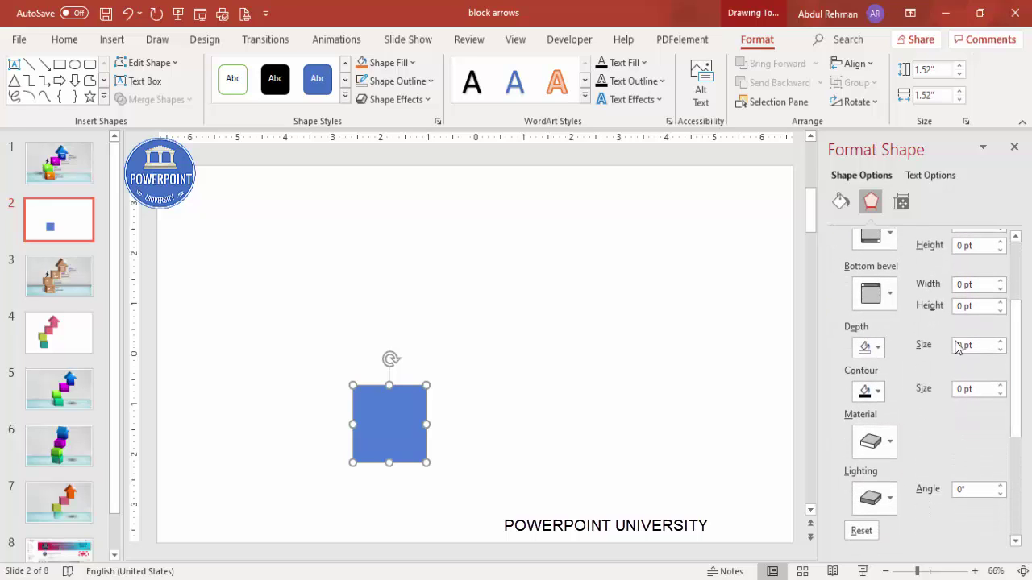
click(987, 345)
text(100)
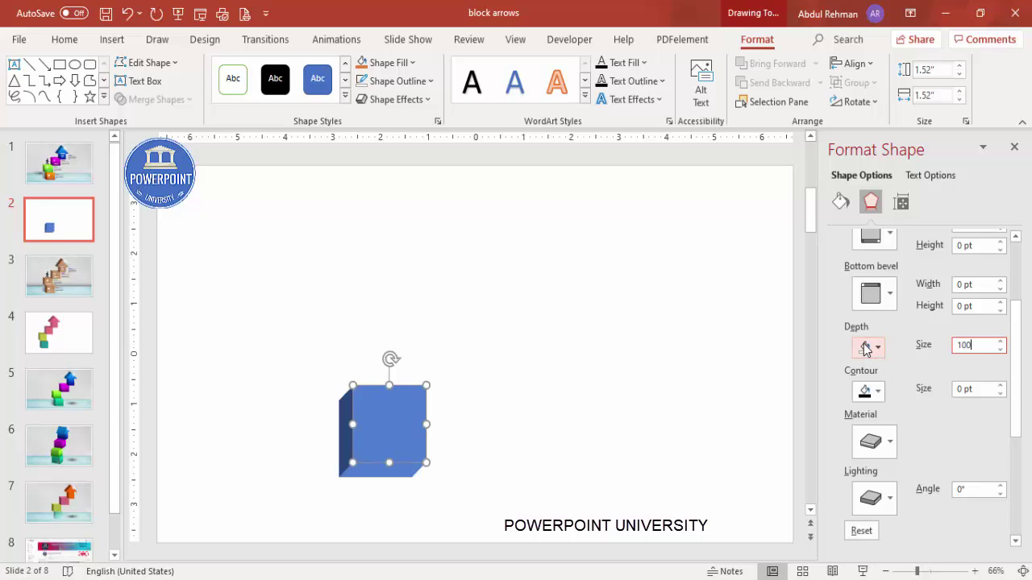
drag(1022, 395, 1022, 498)
click(988, 367)
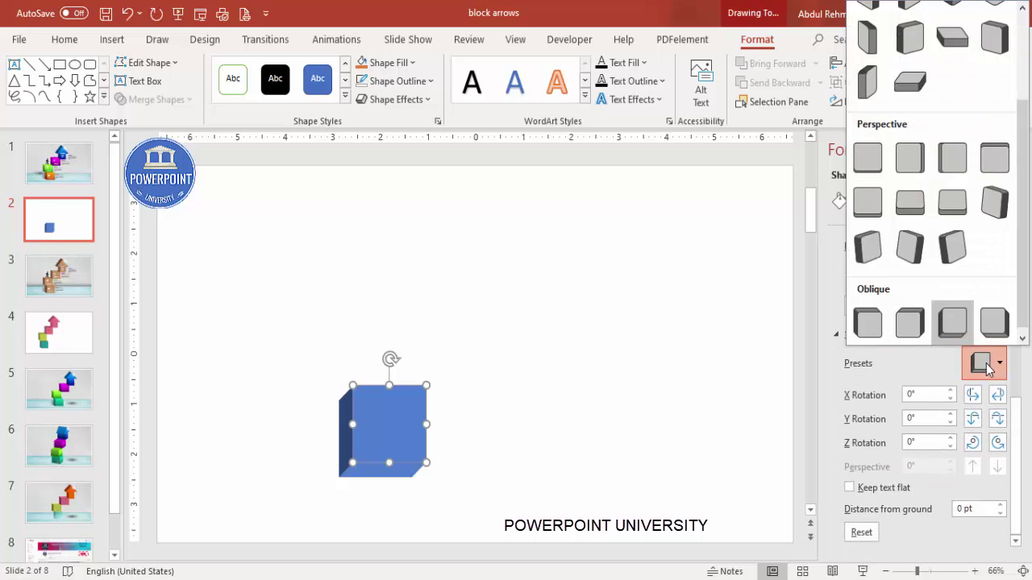
- Switch the cube to the Oblique: Top Left preset with a 355° Y rotation
click(868, 322)
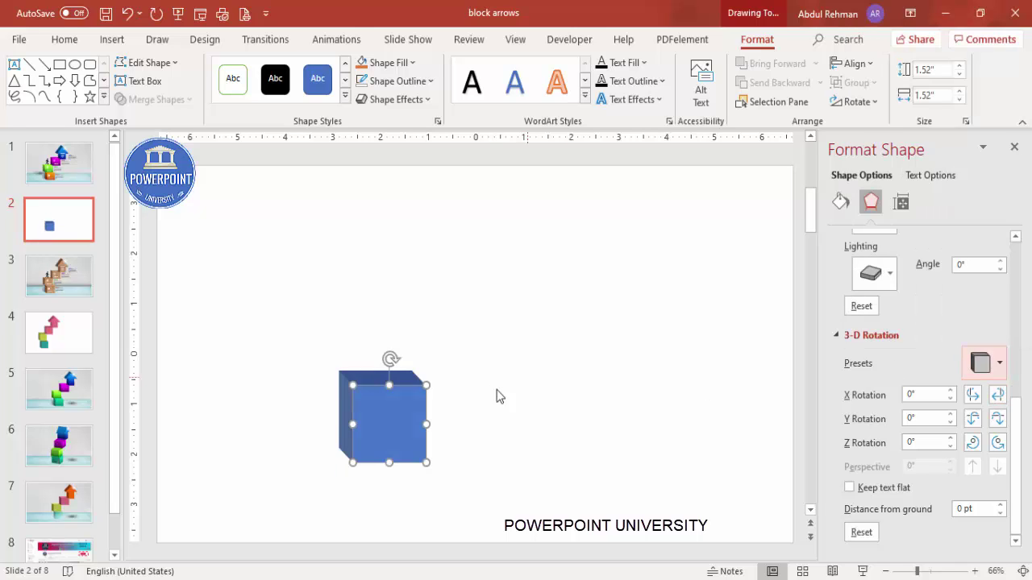
click(986, 372)
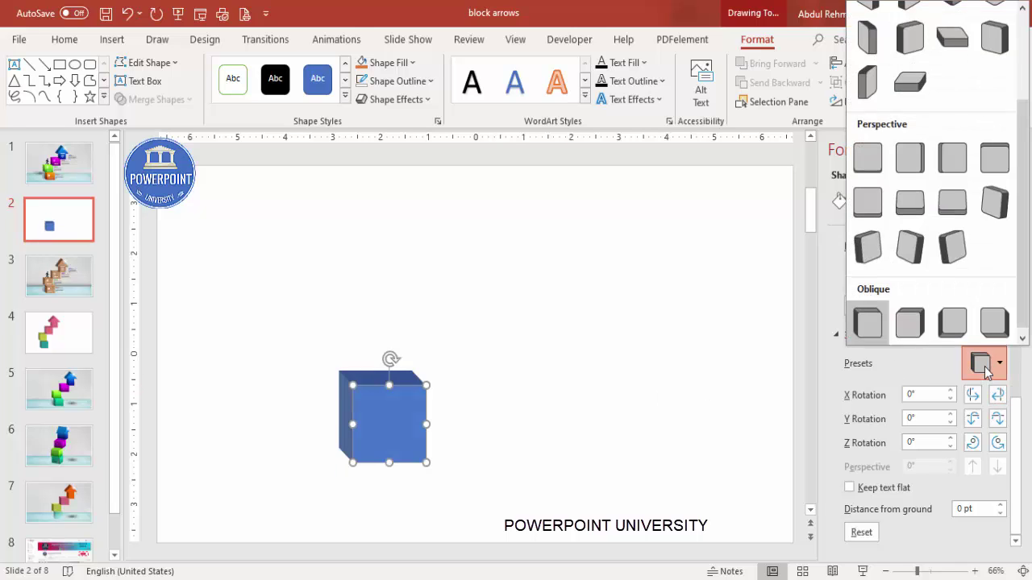
click(866, 323)
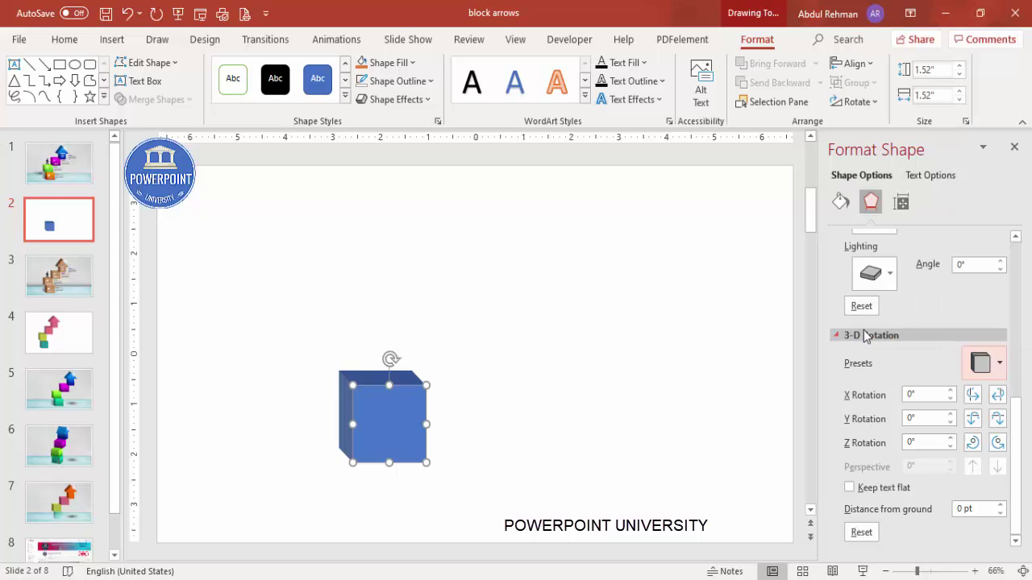
click(998, 421)
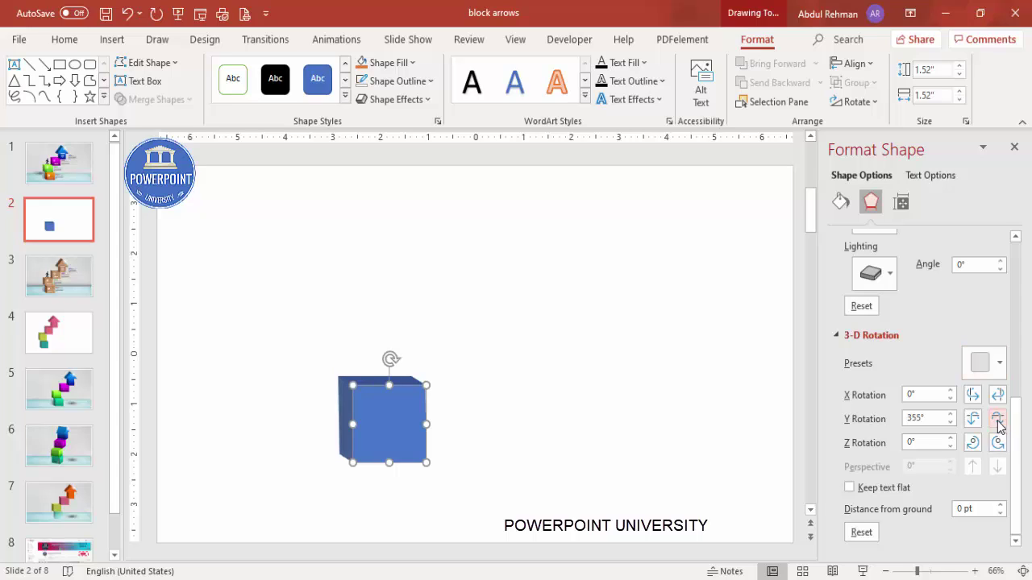
click(973, 419)
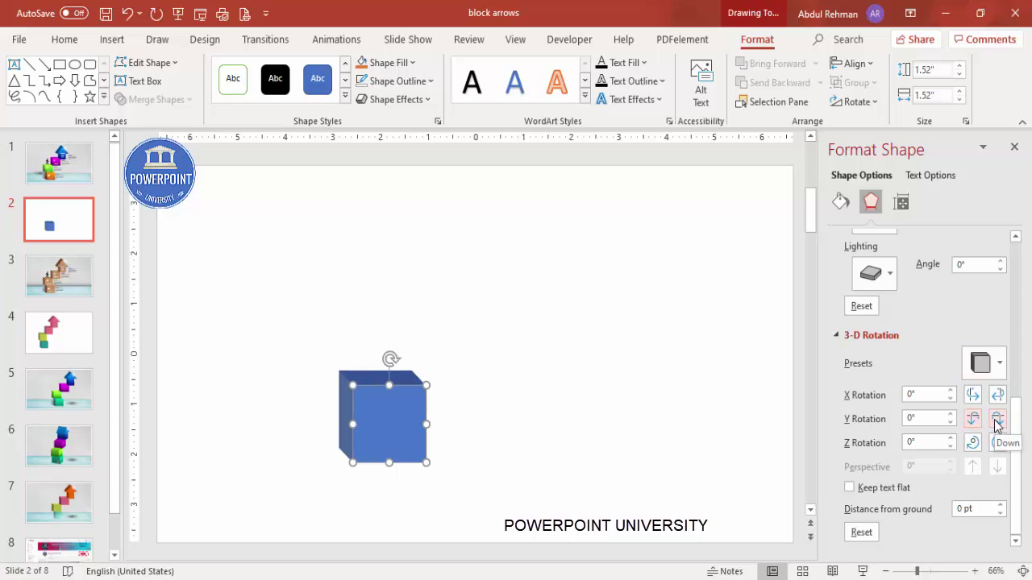
click(998, 421)
- Raise the cube's depth to 128 pt and move it slightly lower on the slide
drag(1015, 417, 1020, 308)
click(1000, 283)
click(1000, 283)
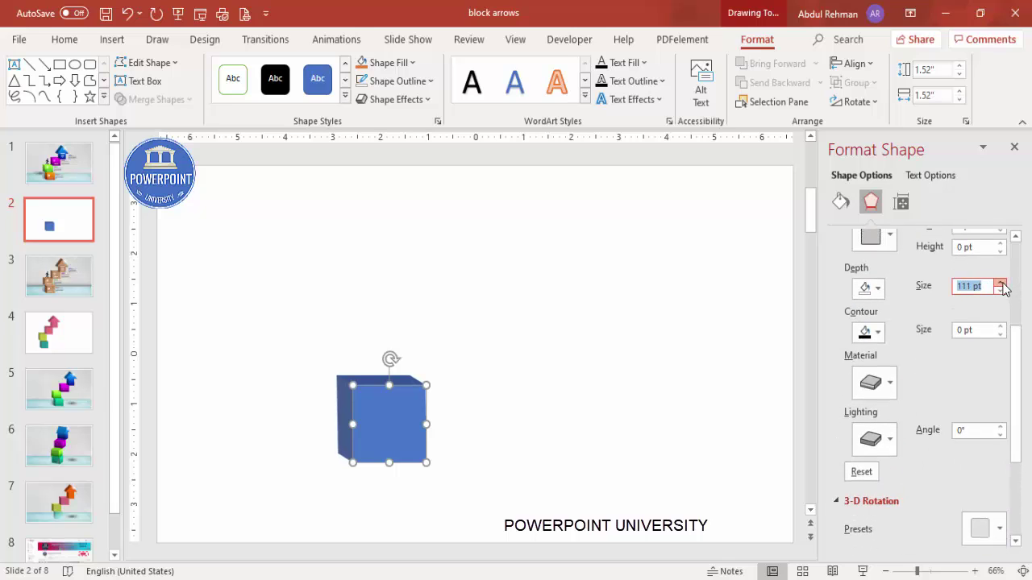
click(1001, 283)
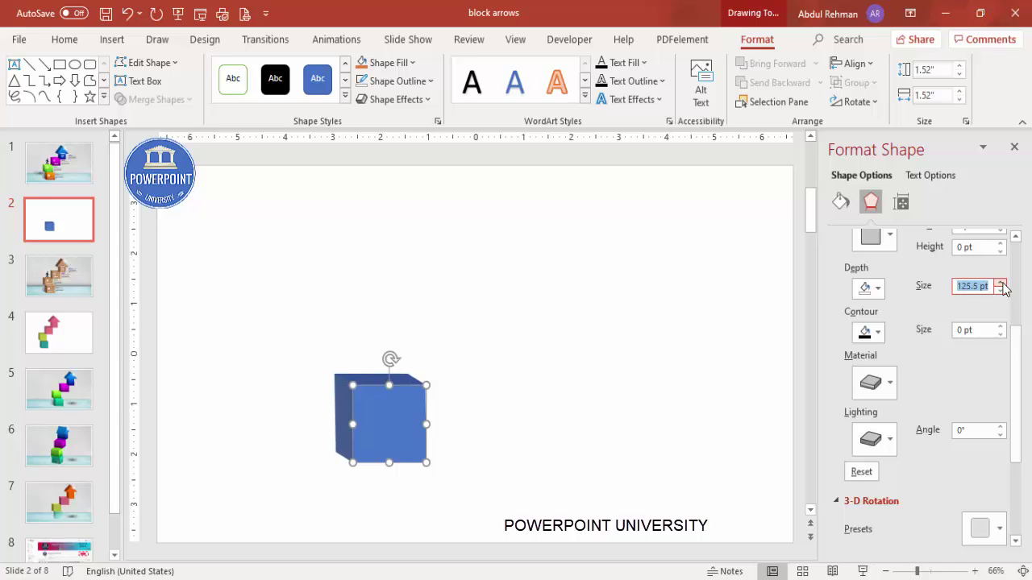
click(1001, 283)
drag(414, 416, 410, 443)
click(840, 203)
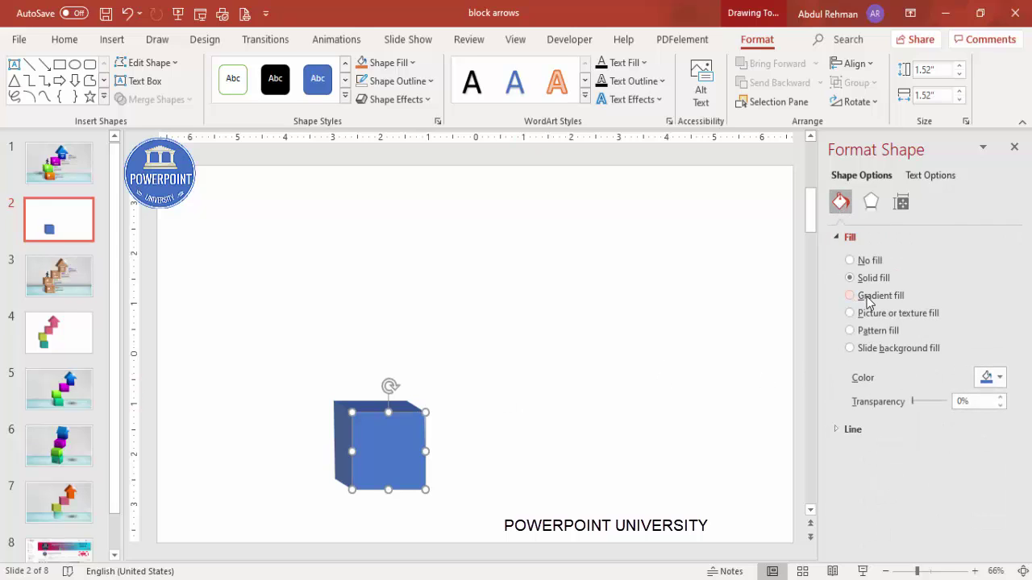
- Give the cube a linear gradient fill whose starting stop is green
click(896, 298)
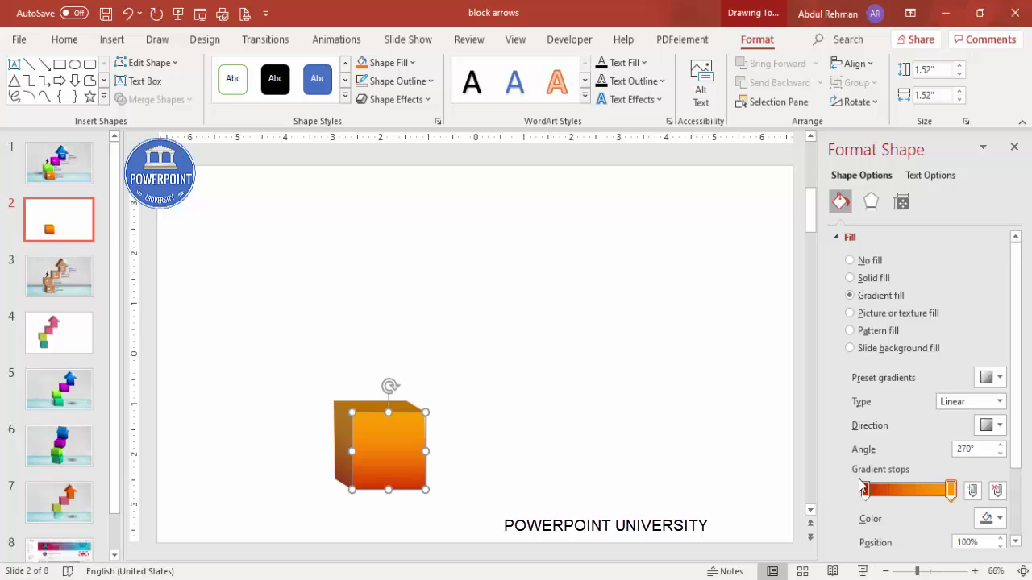
click(999, 402)
click(1000, 402)
click(866, 489)
click(991, 519)
click(940, 482)
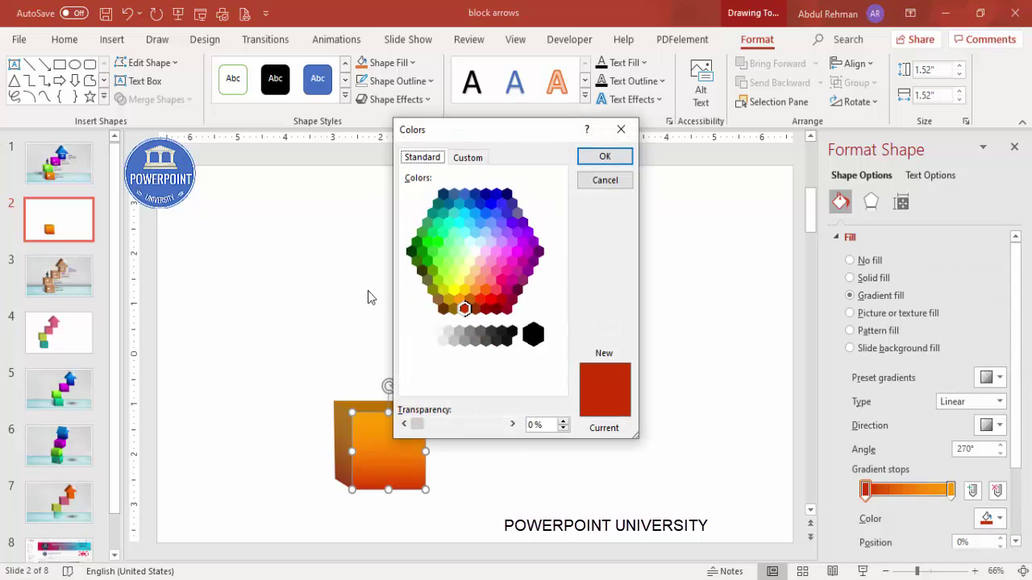
click(424, 254)
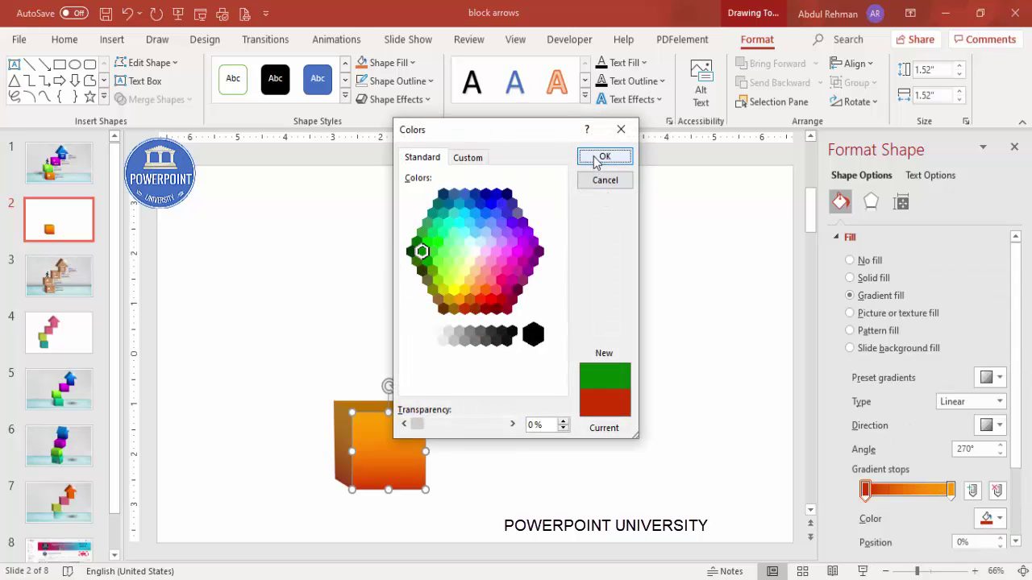
click(603, 157)
- Set the gradient's end stop to light green and nudge the cube down and right
click(951, 489)
click(990, 519)
click(940, 481)
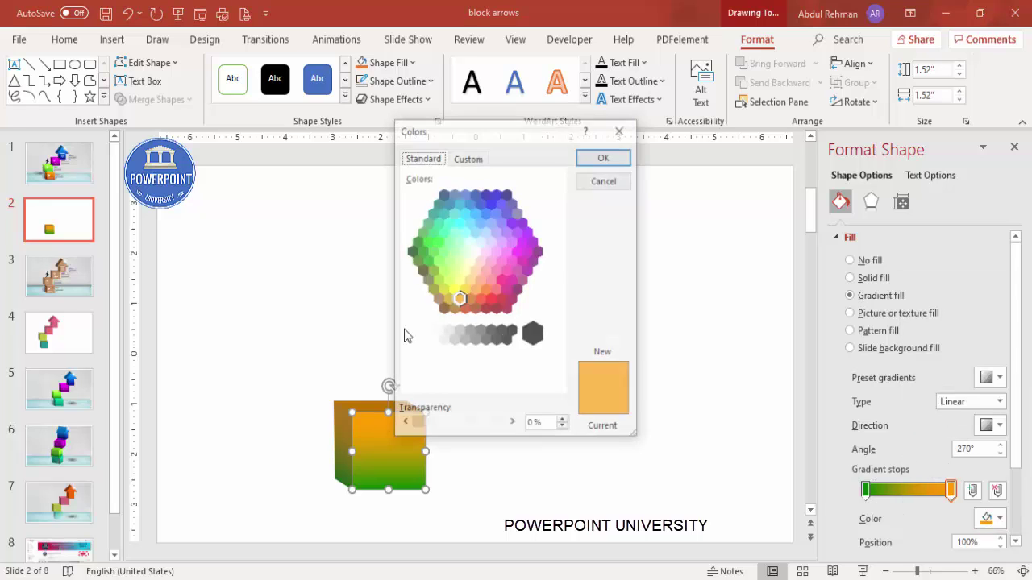
click(445, 263)
click(448, 281)
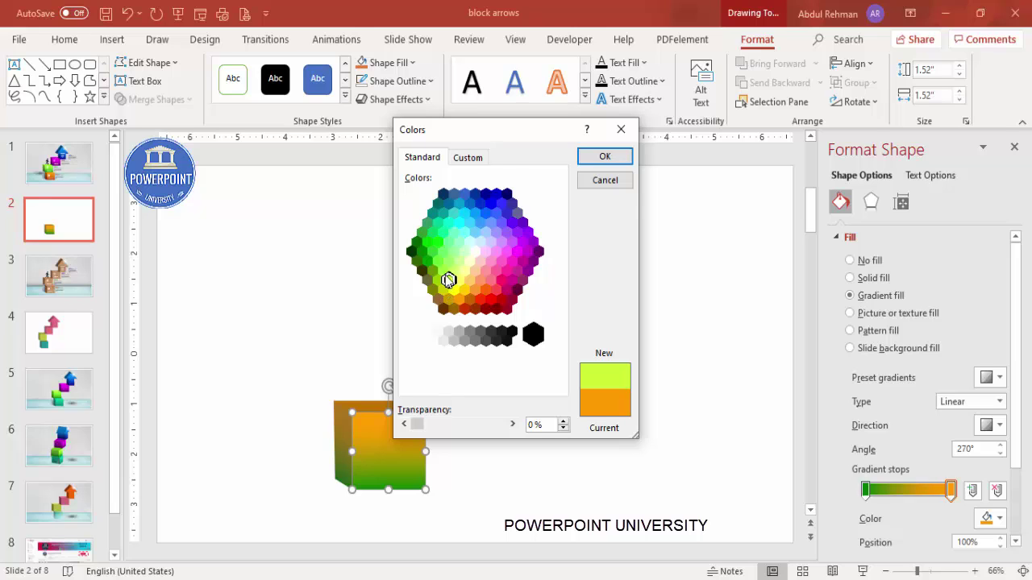
click(444, 271)
click(604, 157)
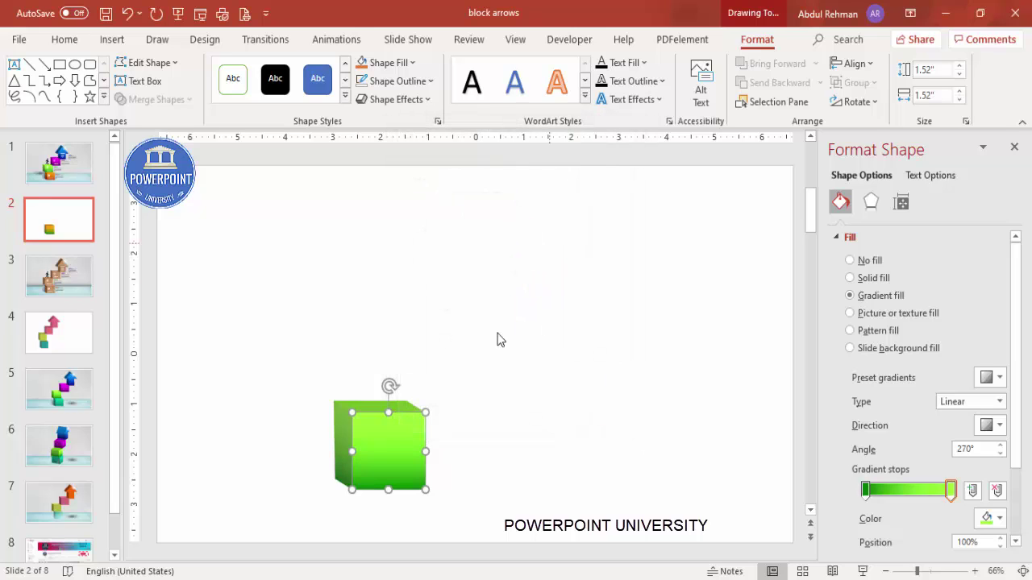
drag(414, 438, 444, 461)
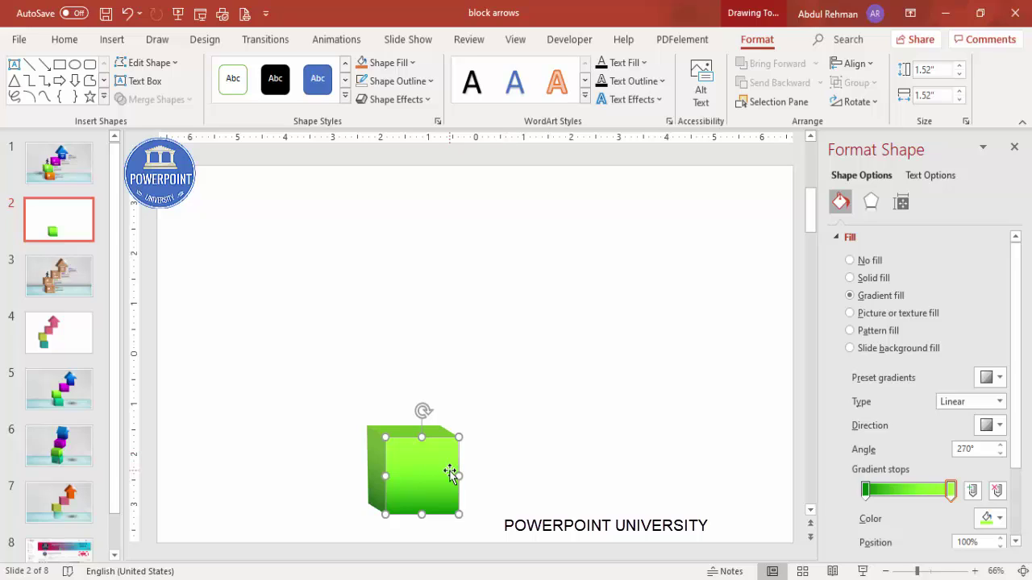
- Duplicate the cube above the original and set the copy's first gradient stop to red
drag(450, 473, 430, 371)
click(866, 490)
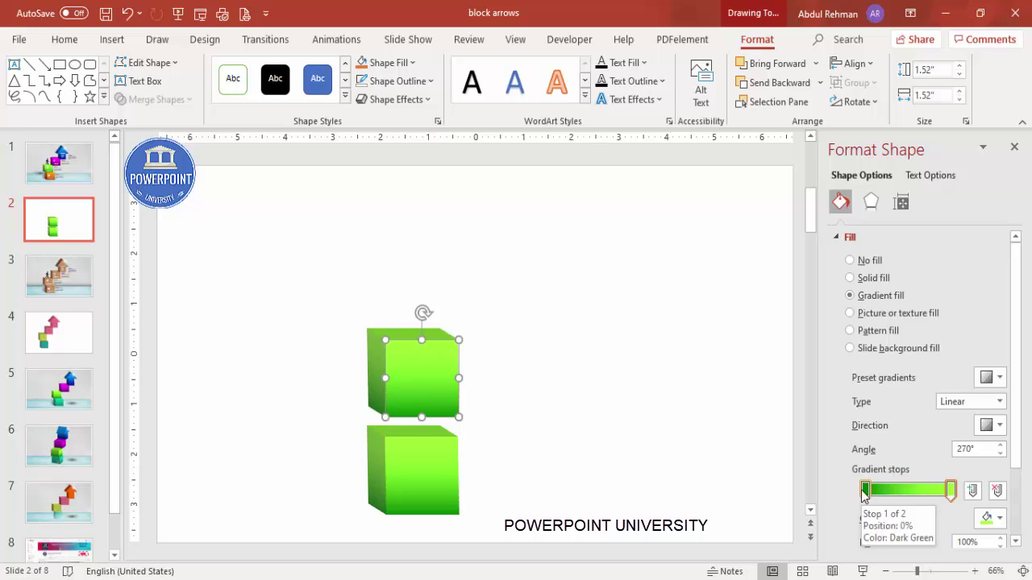
click(983, 521)
click(945, 481)
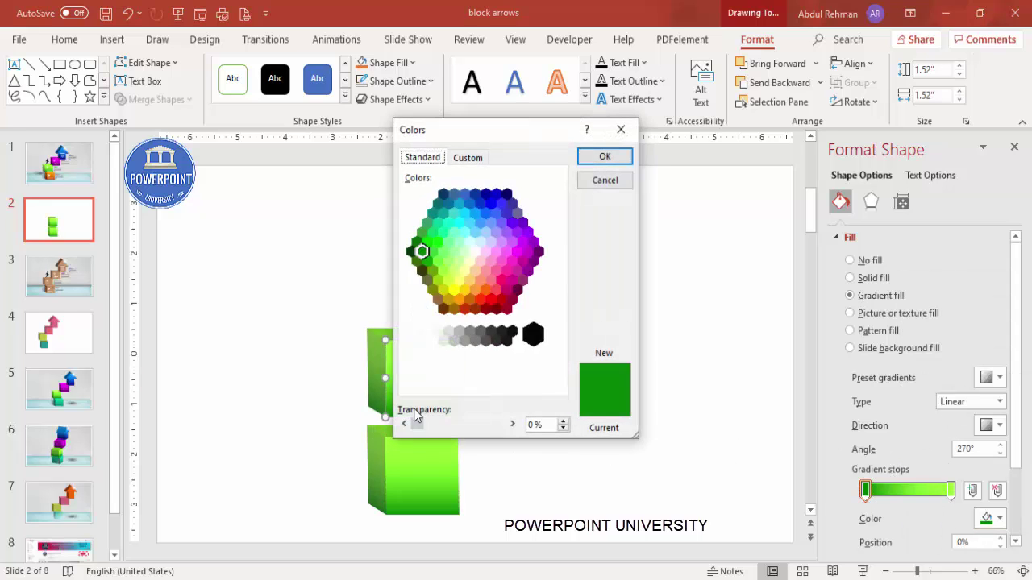
click(465, 309)
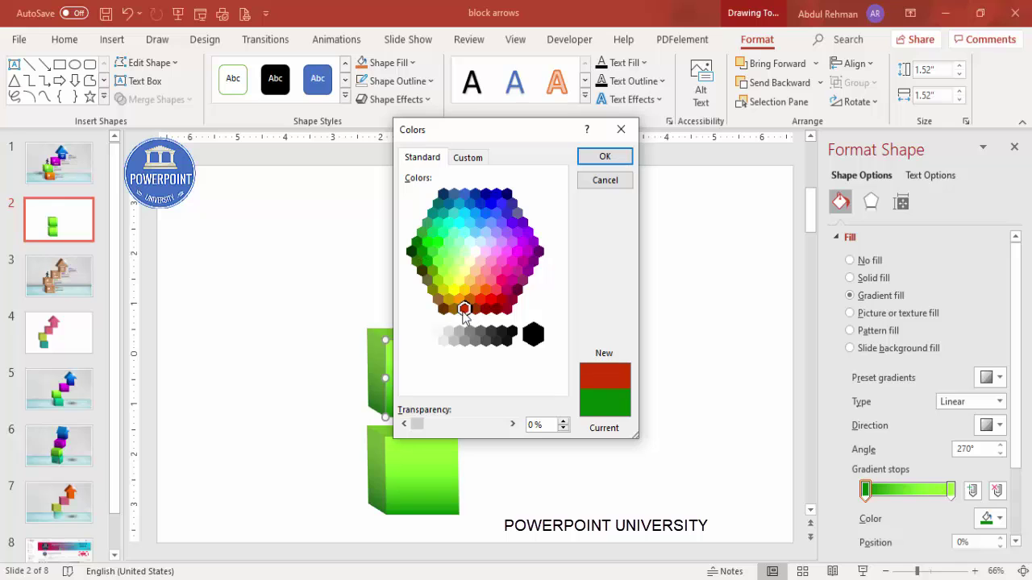
click(605, 156)
- Set the copy's end gradient stop to orange and rest it on the green cube
click(951, 489)
click(990, 520)
click(945, 481)
click(469, 300)
click(459, 298)
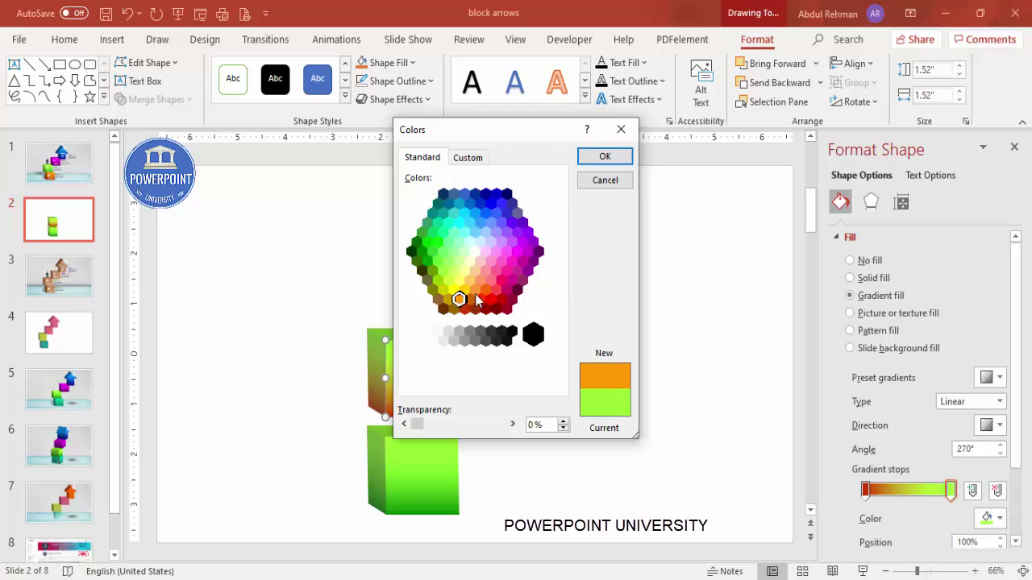
click(604, 158)
mouse_move(429, 369)
mouse_down()
mouse_move(417, 373)
mouse_move(426, 374)
mouse_up()
- Zoom in and align the orange cube precisely over the green cube
drag(933, 574, 939, 571)
mouse_move(414, 422)
mouse_down()
mouse_move(421, 417)
mouse_move(410, 424)
mouse_up()
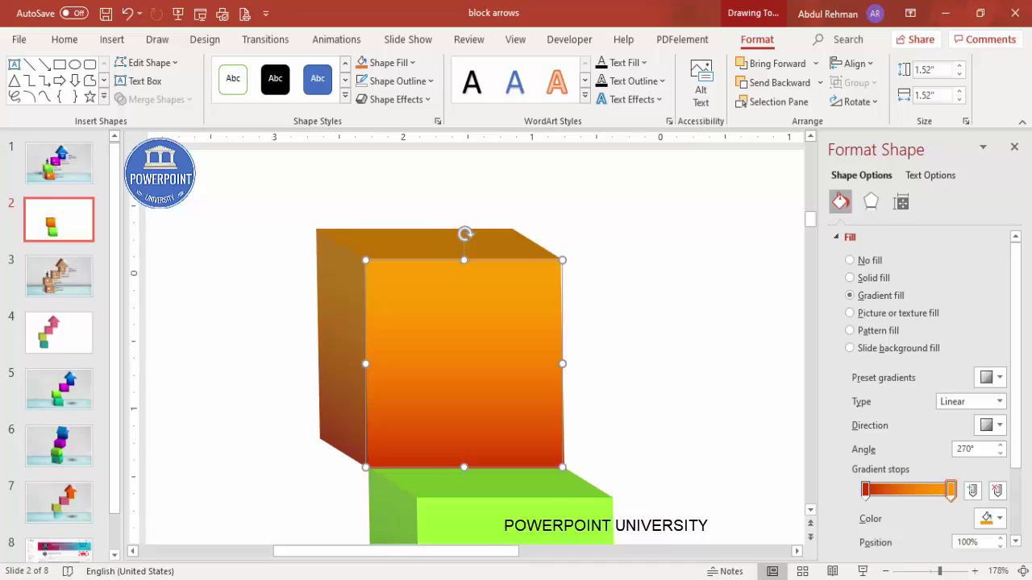
click(1015, 571)
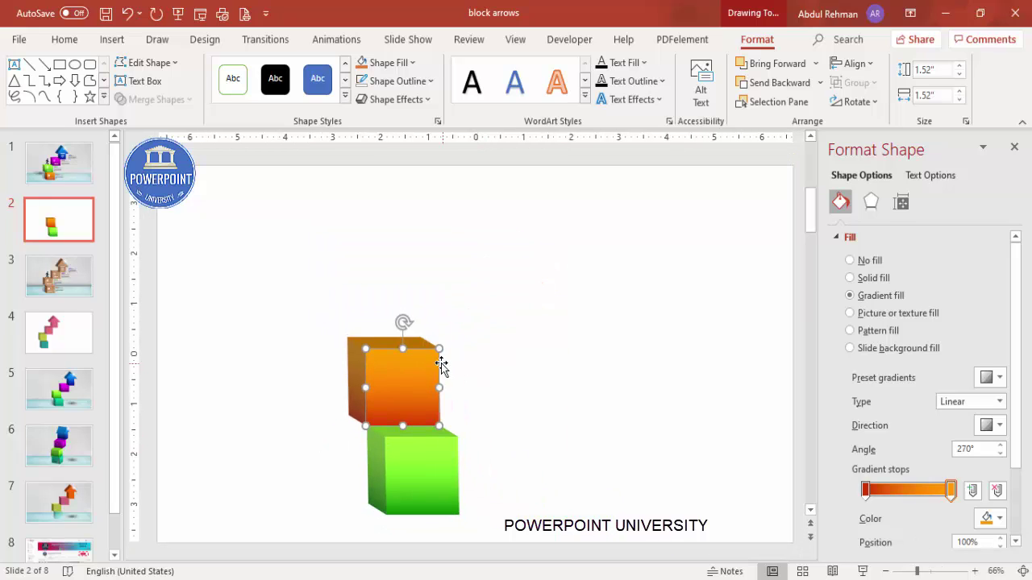
- Duplicate the orange cube twice, stepping up and to the right
drag(434, 418, 477, 306)
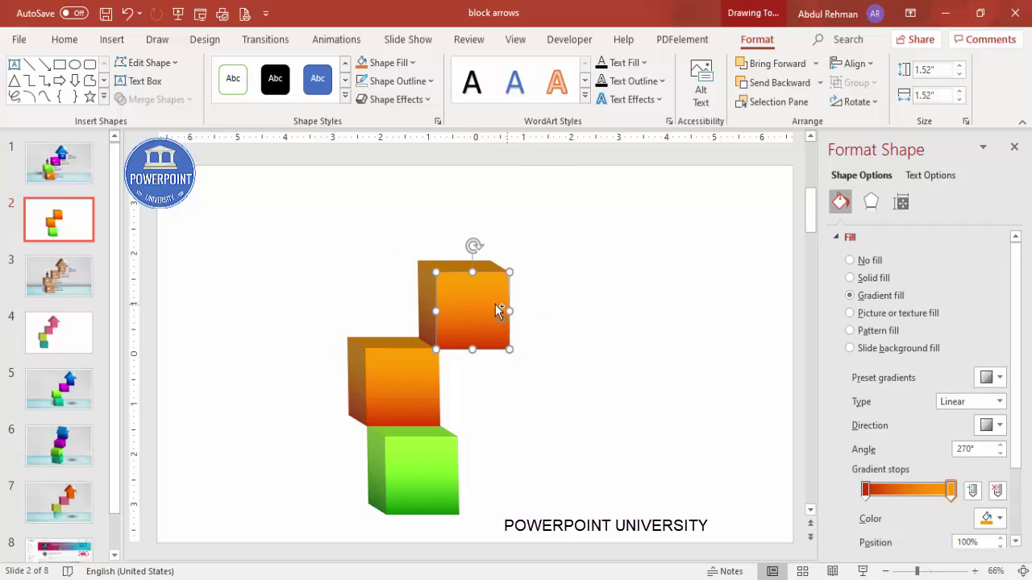
key(ctrl+d)
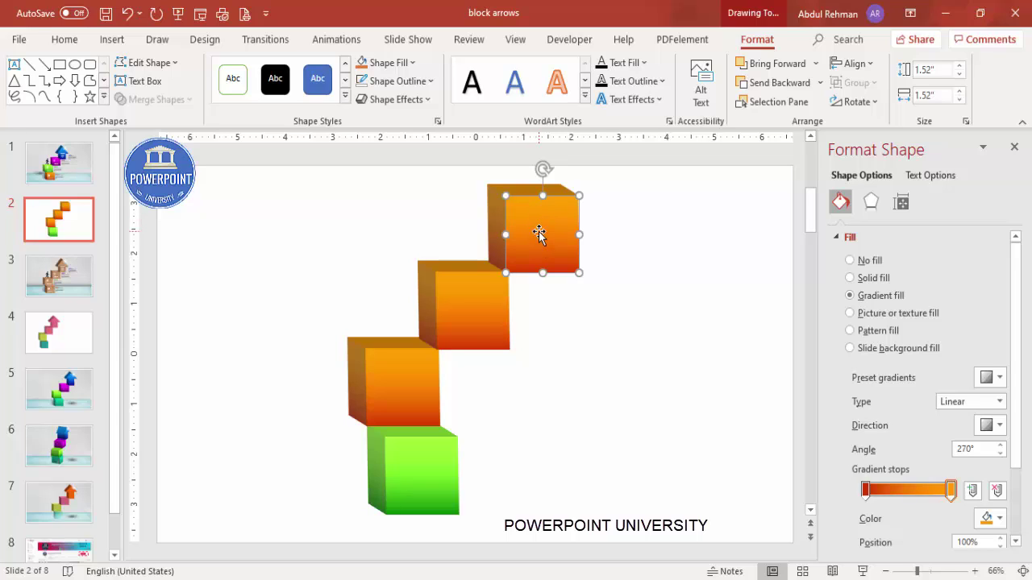
click(161, 63)
mouse_move(187, 88)
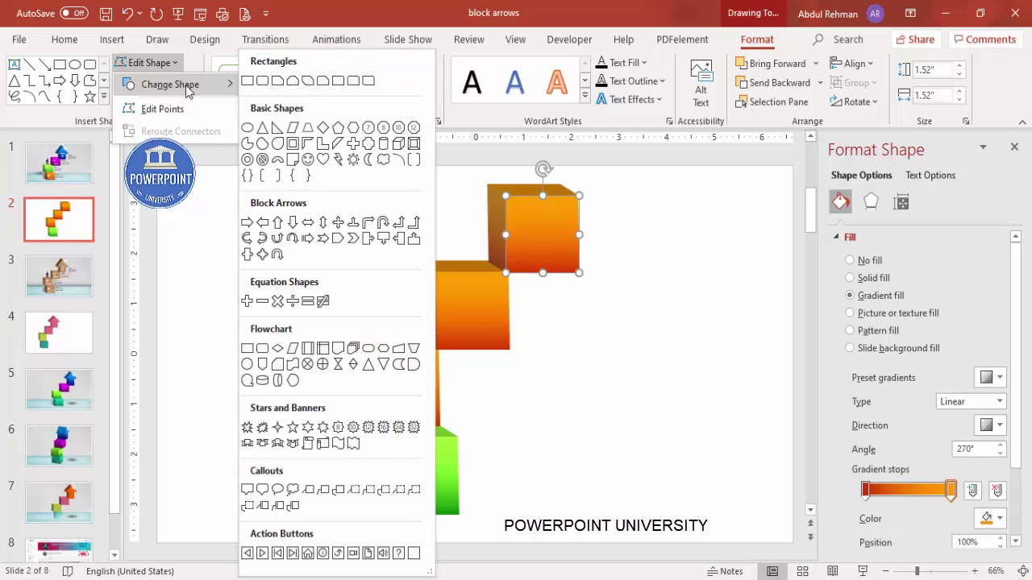
- Change the top cube into a tall, narrow up arrow resting on the top step
click(278, 224)
drag(577, 272, 644, 277)
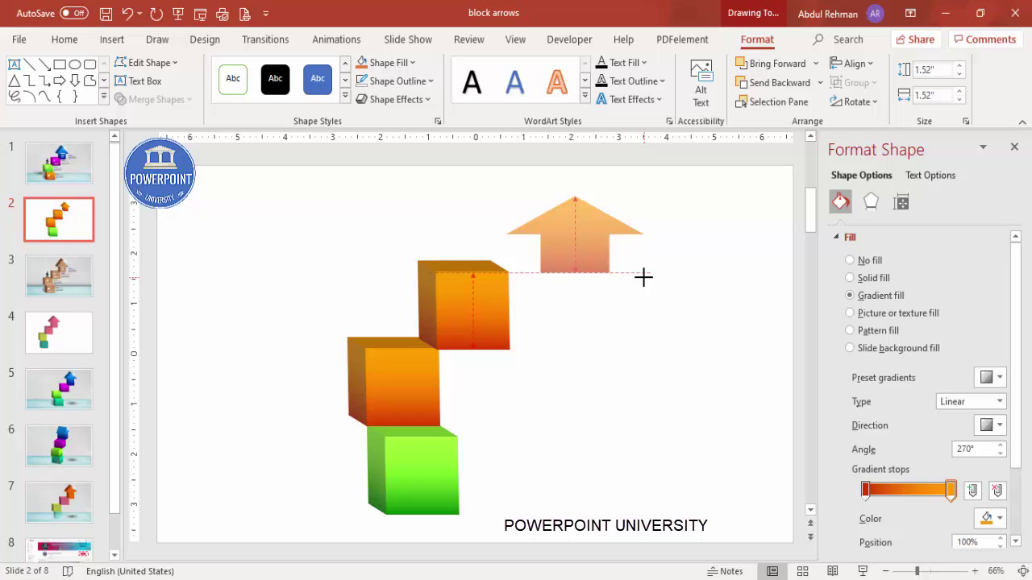
drag(644, 277, 637, 274)
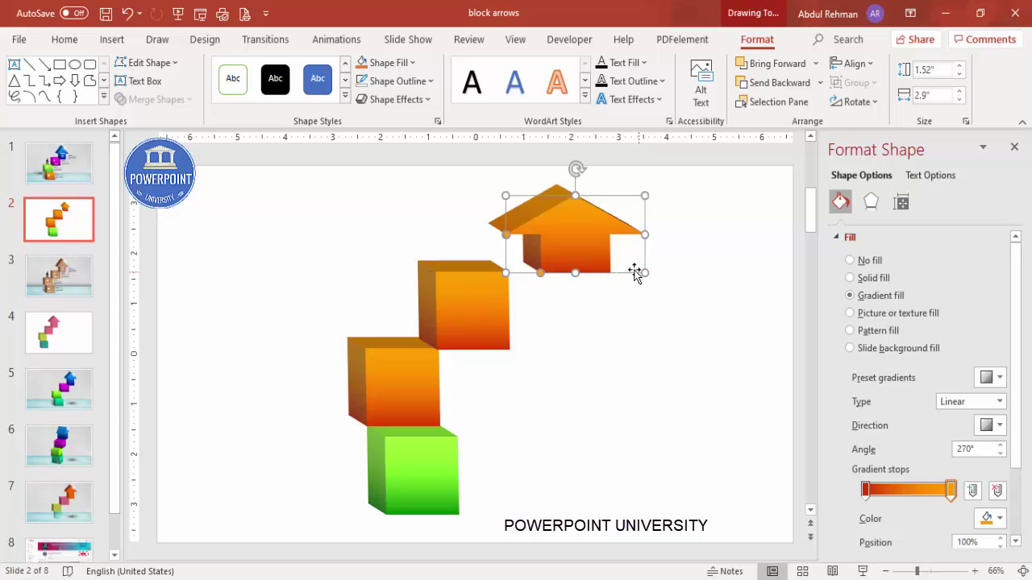
drag(585, 242, 552, 236)
drag(542, 195, 539, 175)
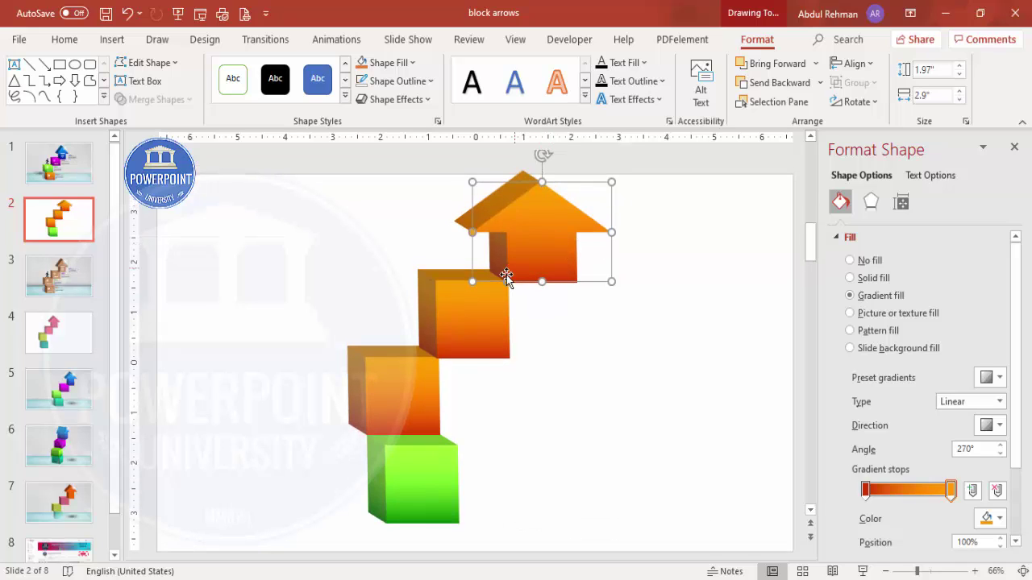
drag(603, 231, 595, 231)
- Select the top orange cube, lower orange cube and green cube together
shift+click(487, 310)
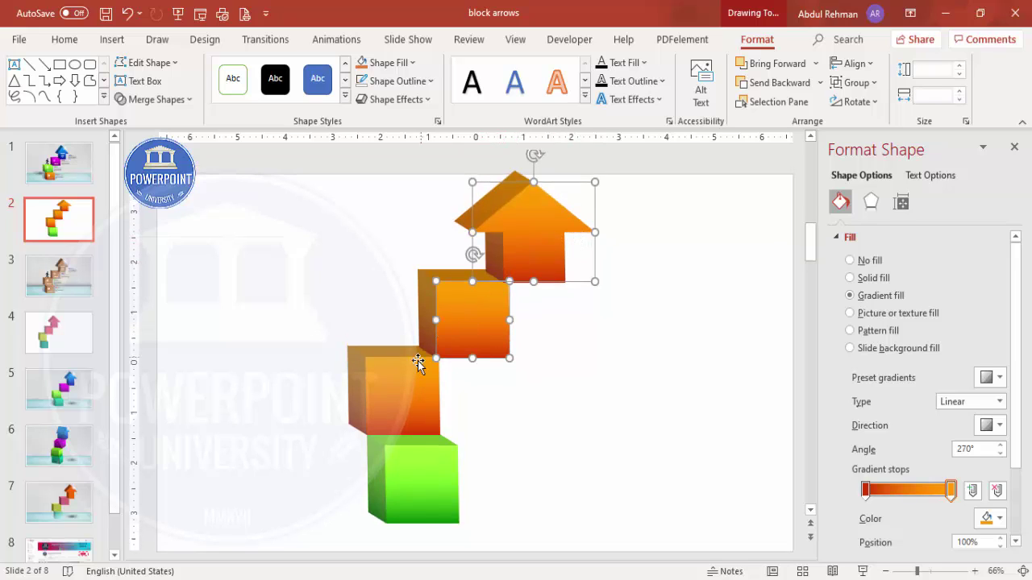
shift+click(421, 367)
shift+click(420, 479)
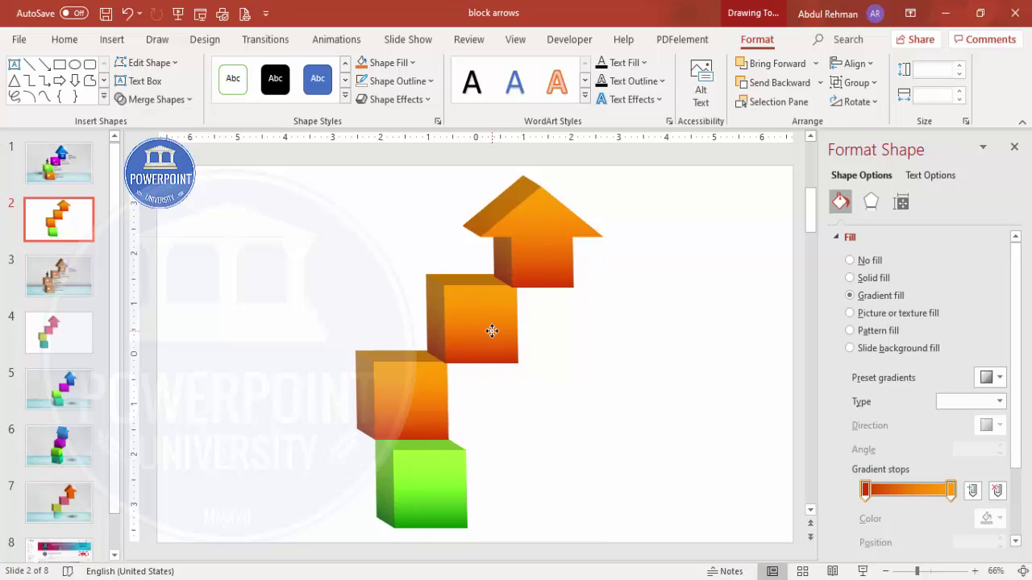
- Select the middle cube and set its first gradient stop to purple
click(636, 331)
click(468, 341)
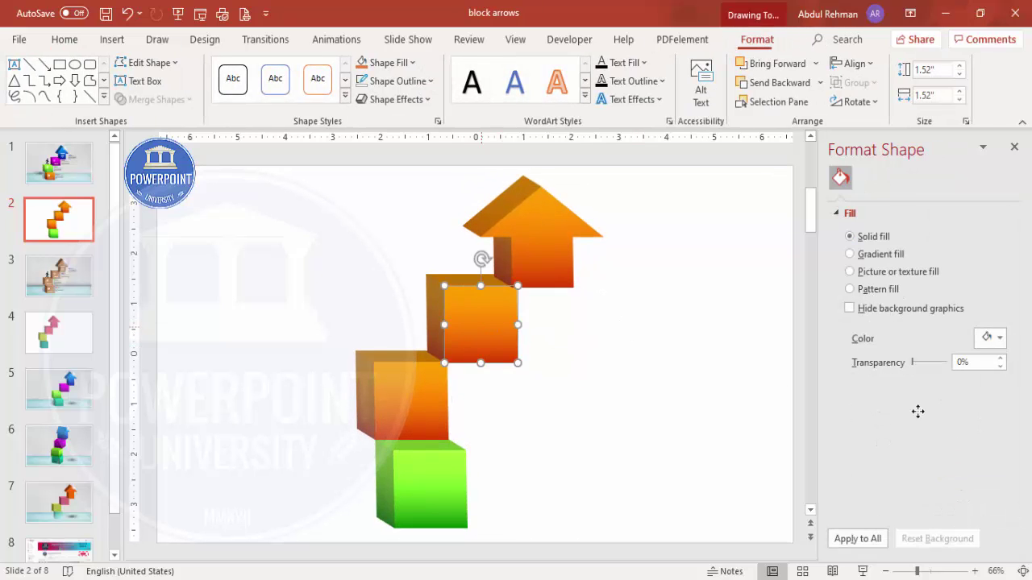
click(866, 490)
click(992, 519)
click(927, 479)
click(538, 250)
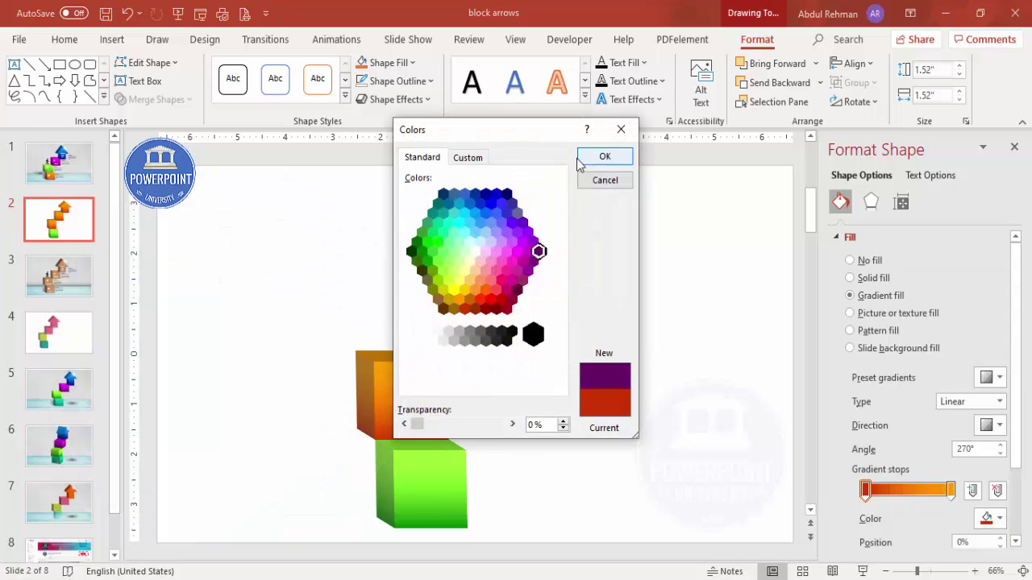
click(603, 156)
- Choose a deeper purple for the middle cube's end gradient stop
click(950, 490)
click(991, 518)
click(927, 479)
click(518, 251)
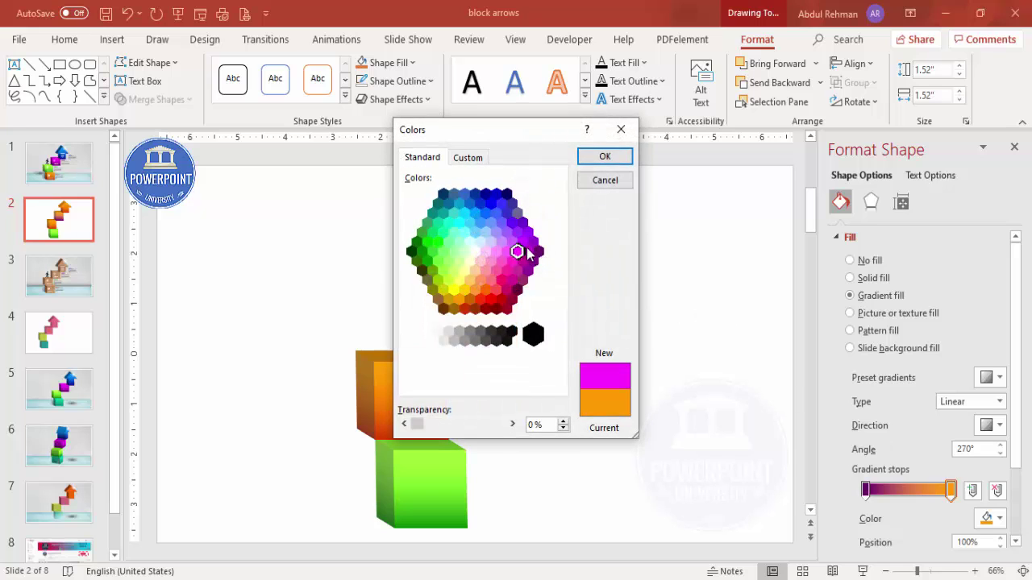
click(528, 251)
- Confirm the cube's purple end stop, then set the up arrow's first gradient stop to purple
click(600, 157)
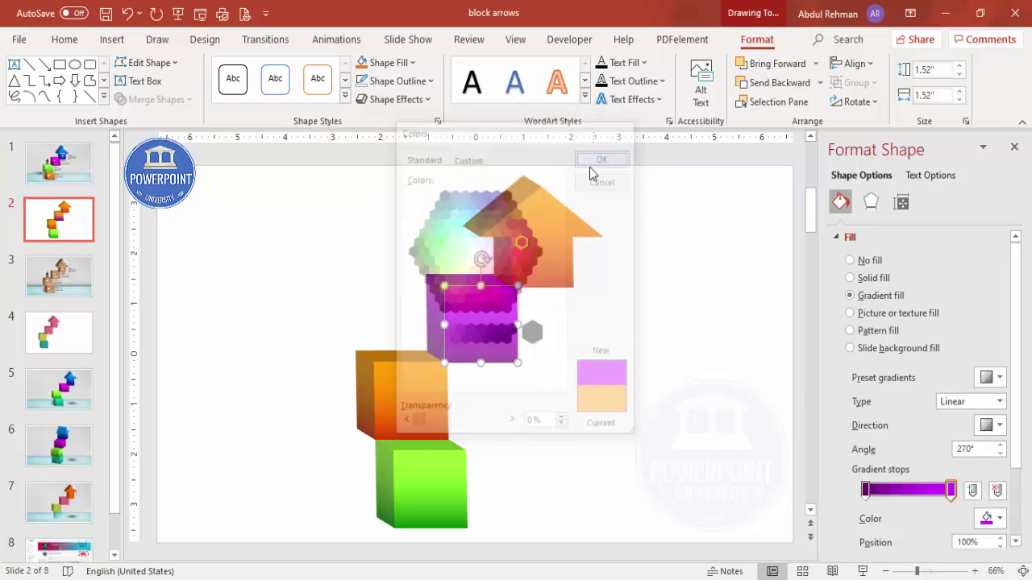
click(547, 227)
click(865, 490)
click(942, 480)
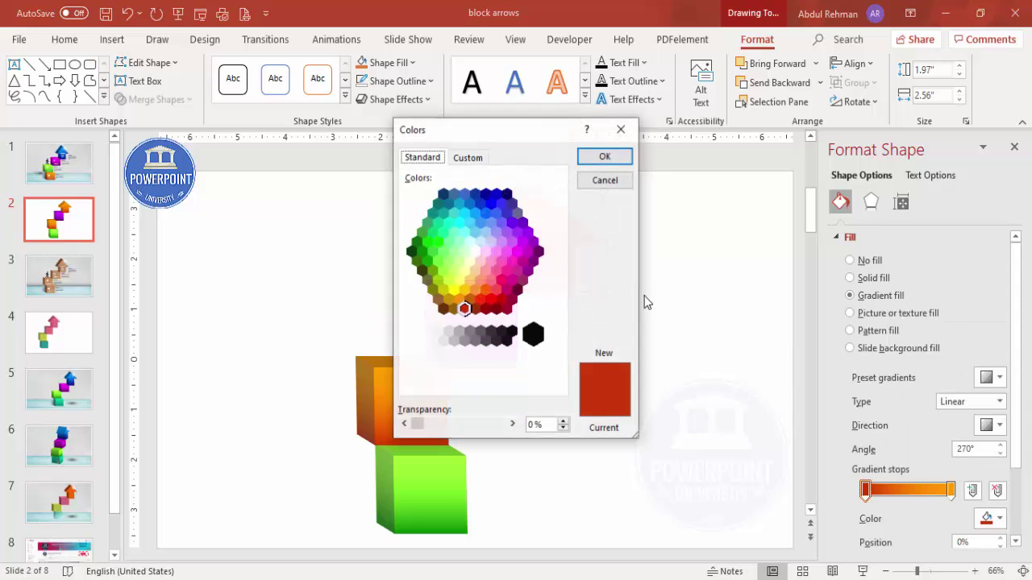
click(526, 228)
click(605, 156)
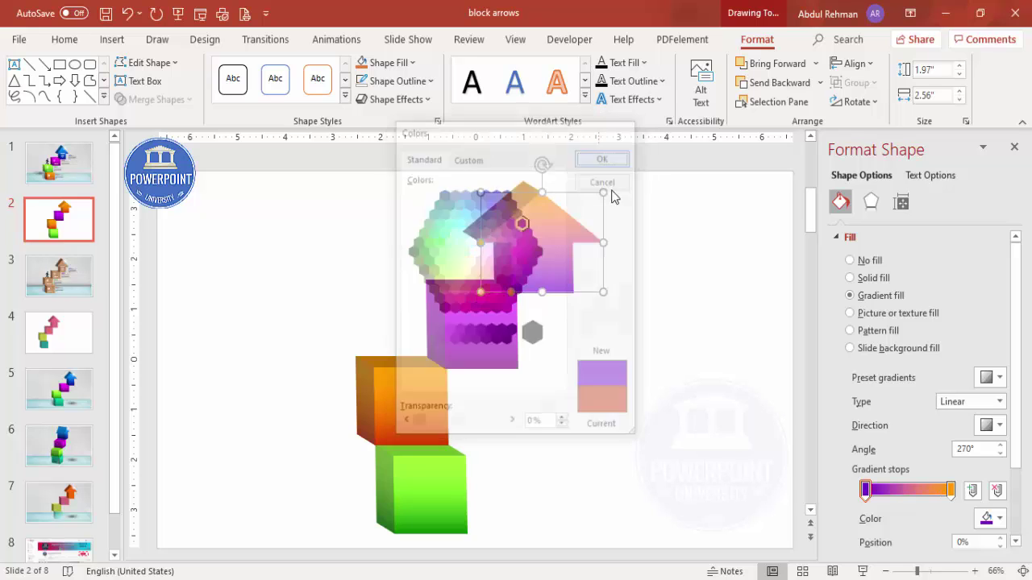
- Set the arrow's end gradient stop to blue and deselect it
click(951, 489)
click(992, 518)
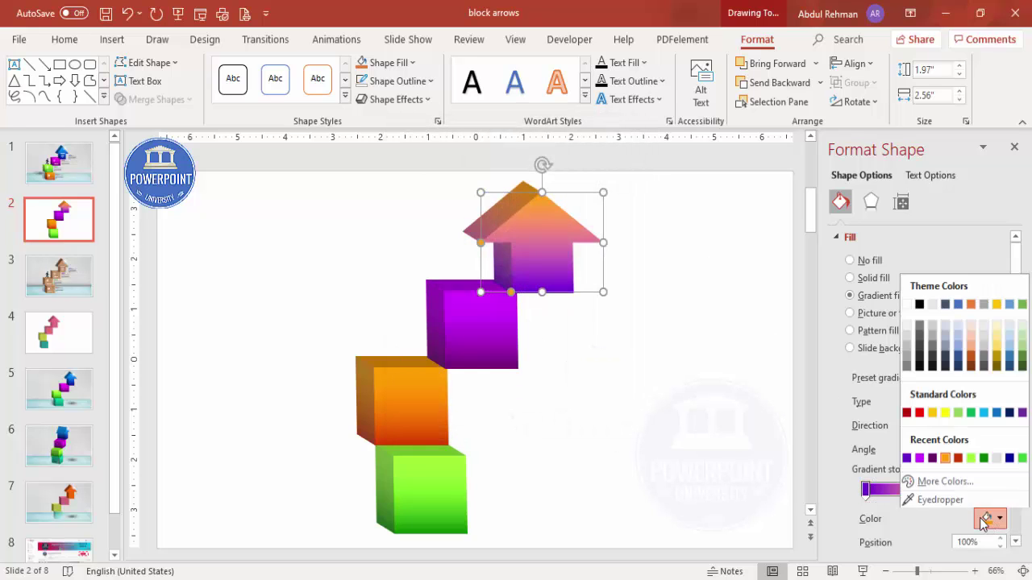
click(933, 481)
click(497, 213)
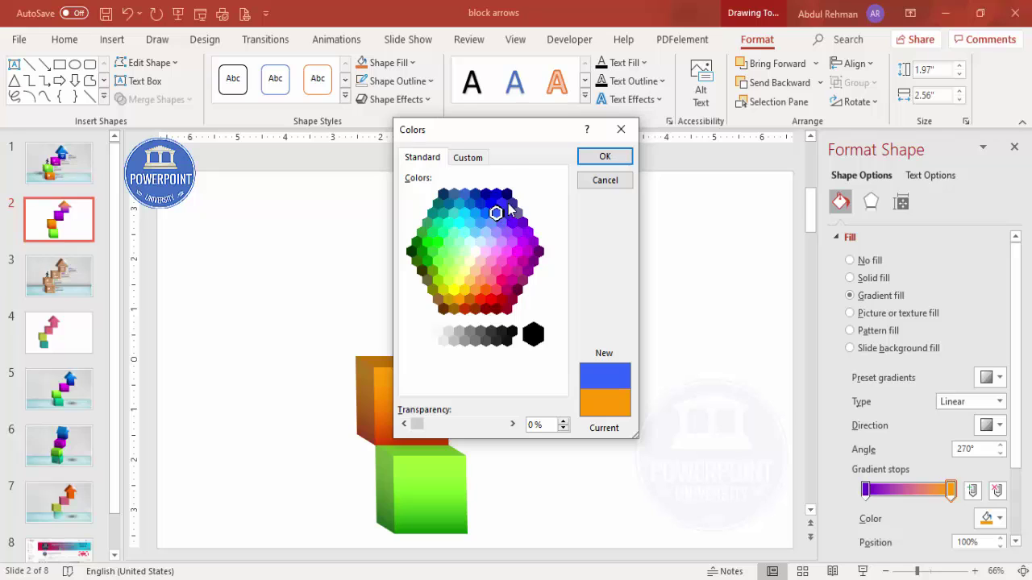
click(582, 160)
click(684, 270)
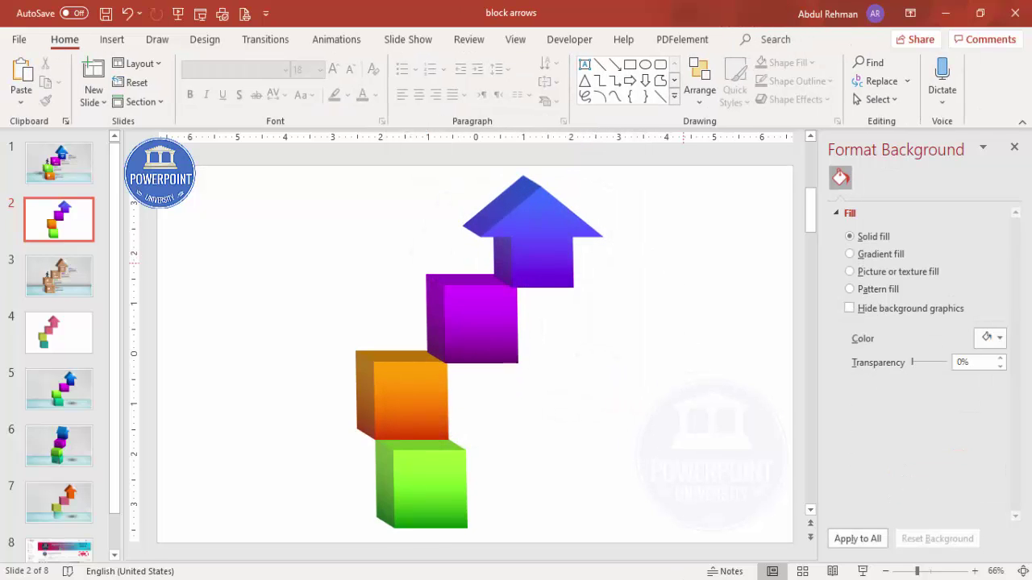
click(440, 470)
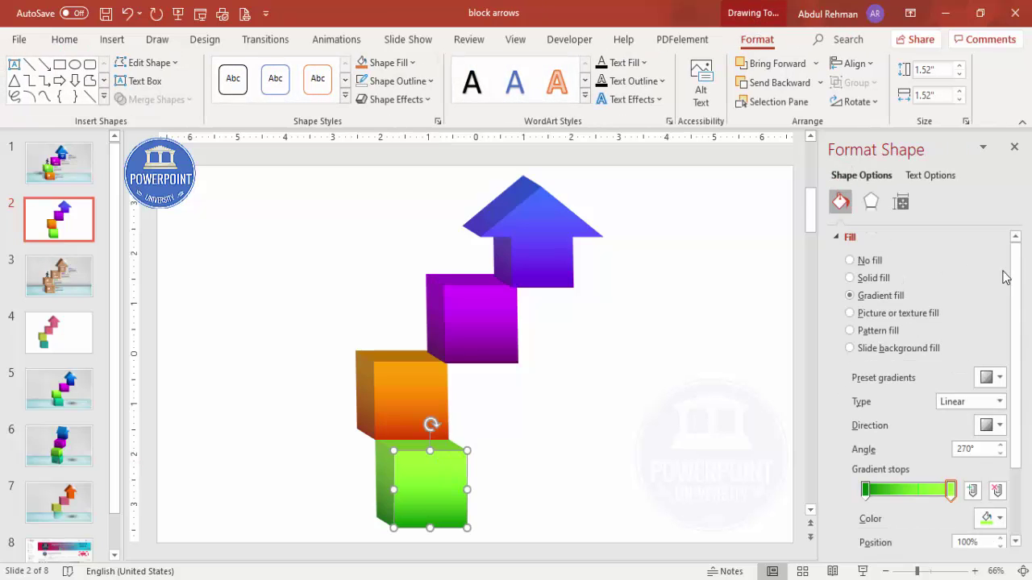
click(932, 316)
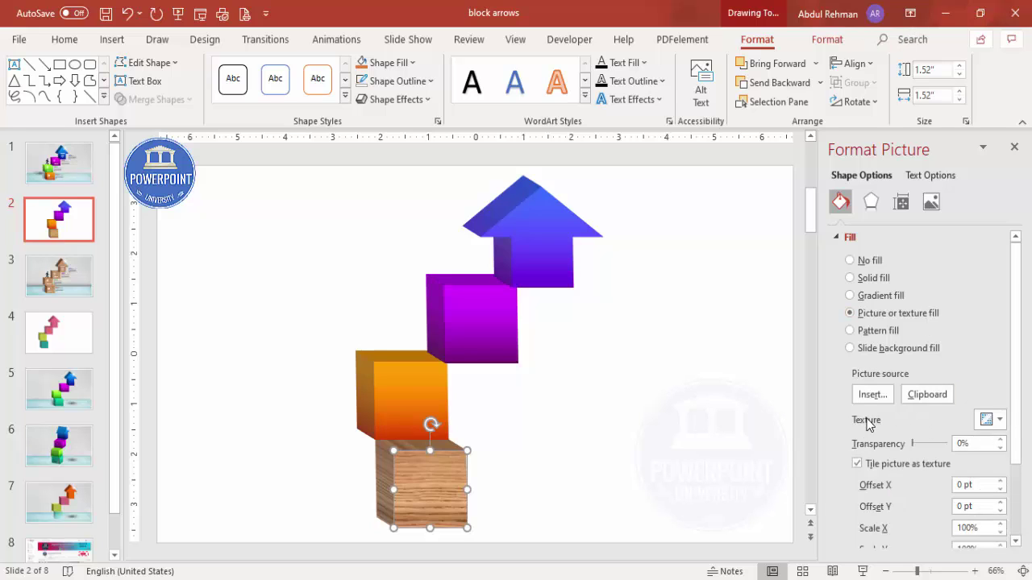
click(994, 420)
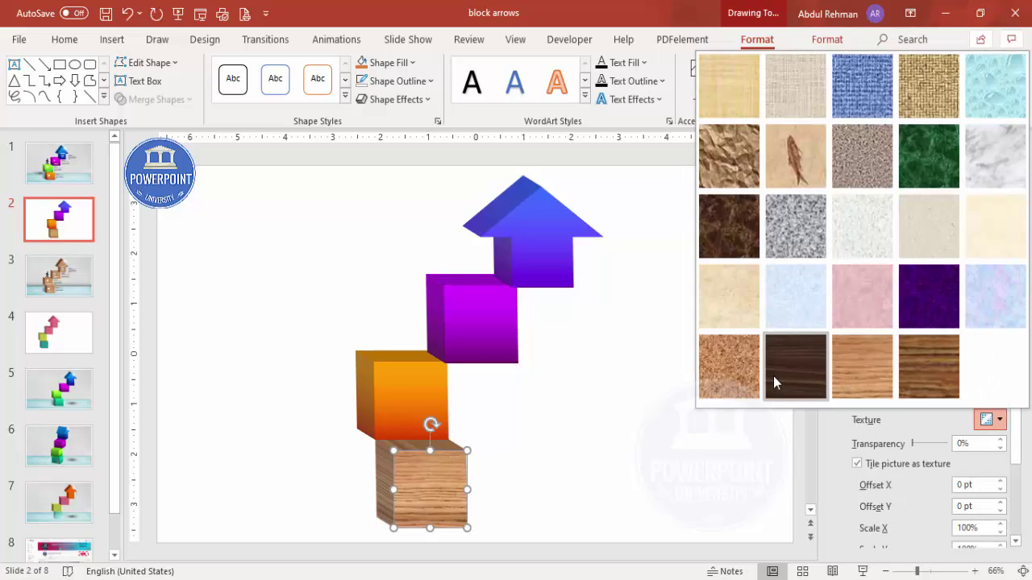
click(801, 373)
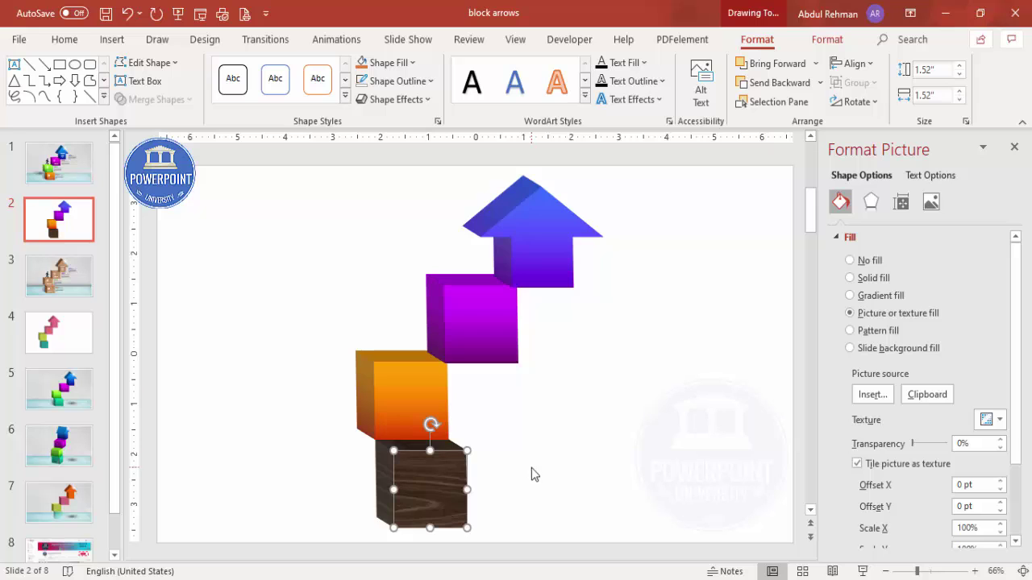
click(991, 420)
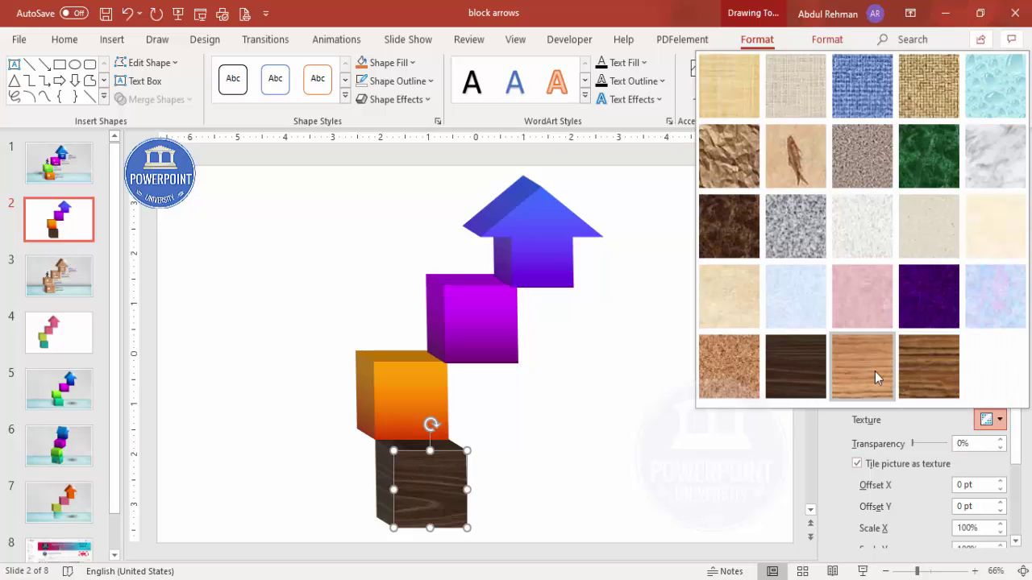
click(890, 379)
click(986, 420)
click(943, 357)
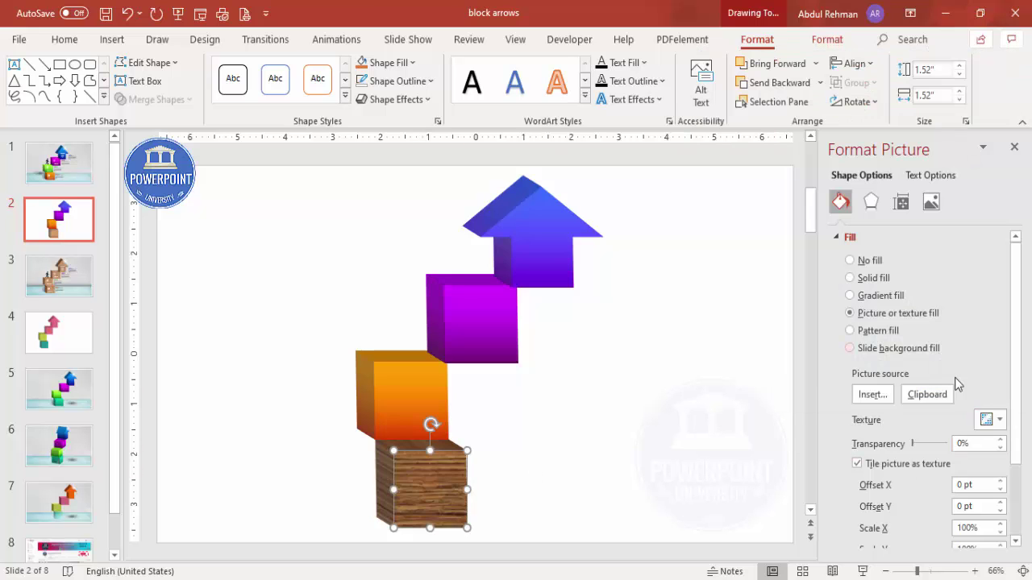
click(986, 420)
click(850, 101)
click(985, 420)
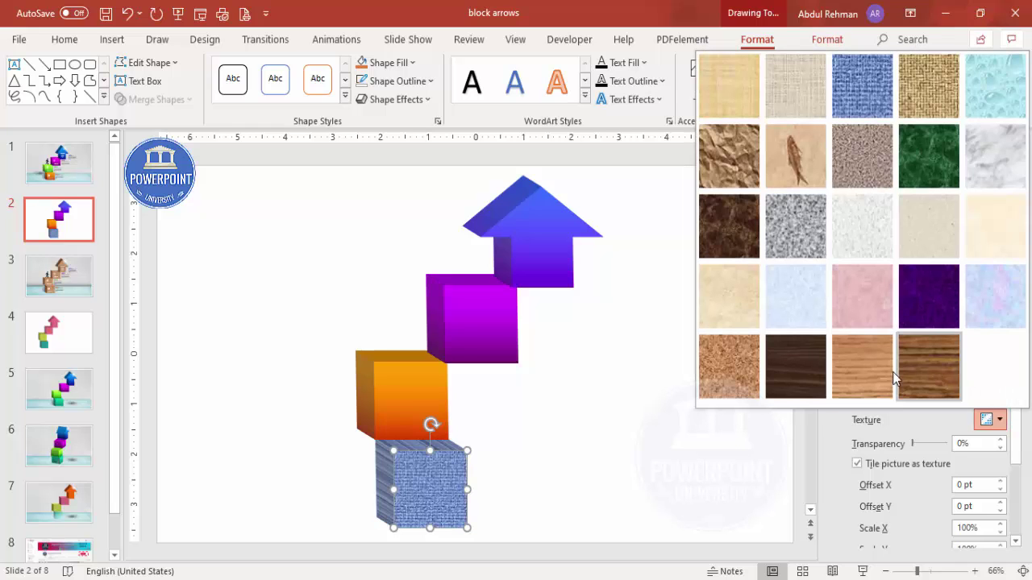
click(807, 361)
click(632, 404)
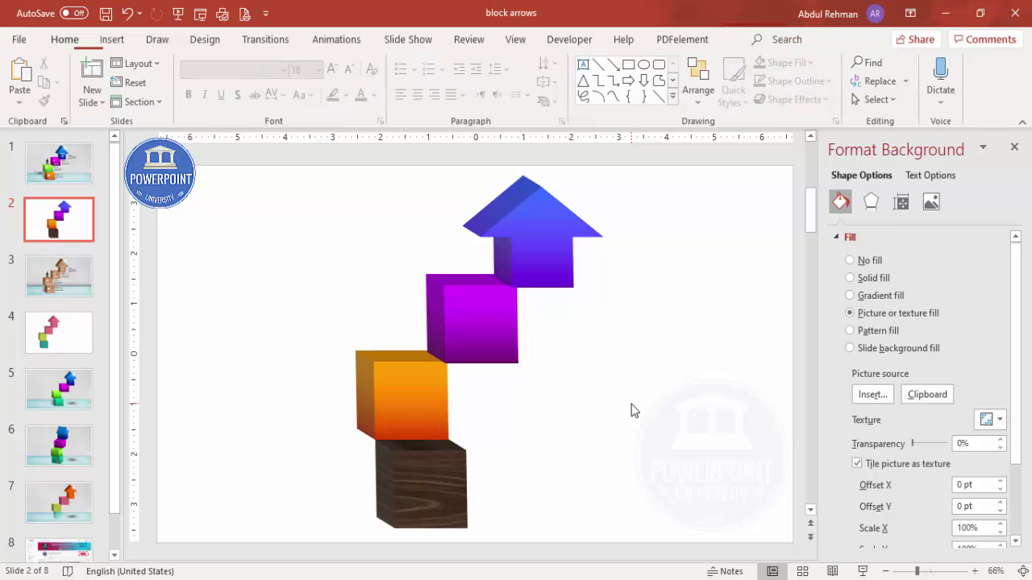
key(ctrl+z)
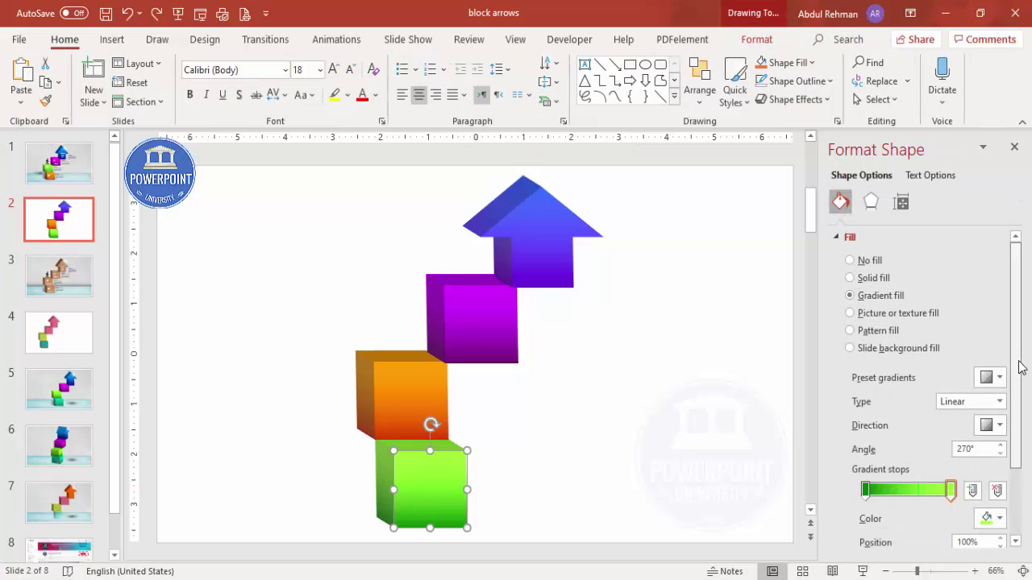
- Apply a new 3-D lighting preset to the green cube
drag(1019, 364, 1006, 476)
click(870, 201)
drag(1020, 358, 1018, 409)
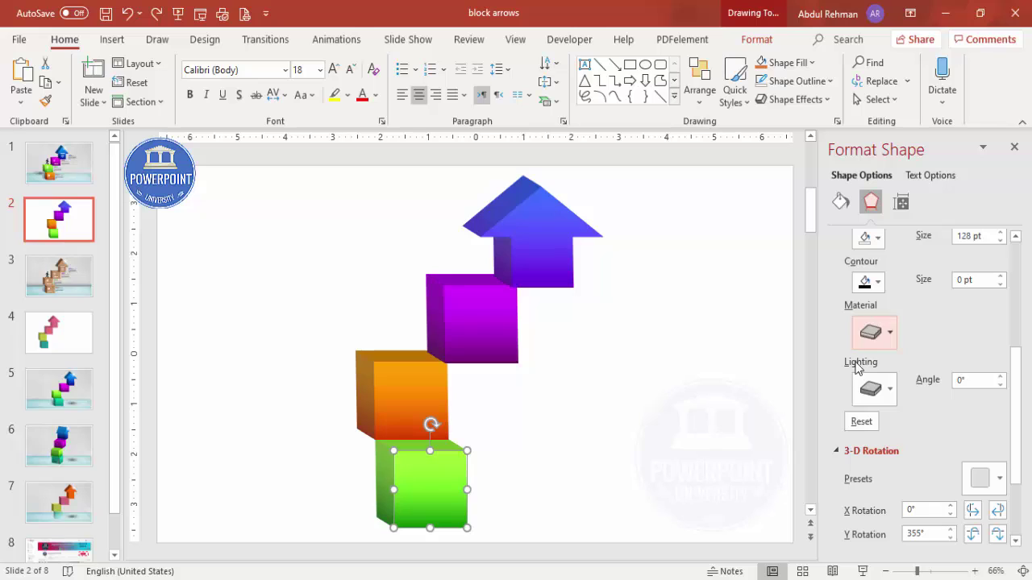
click(886, 395)
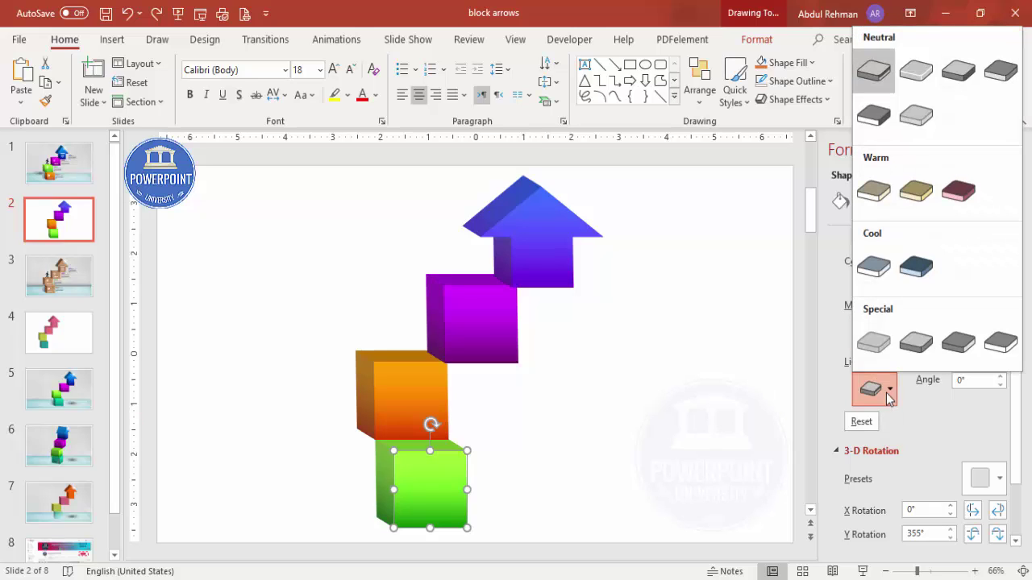
click(916, 345)
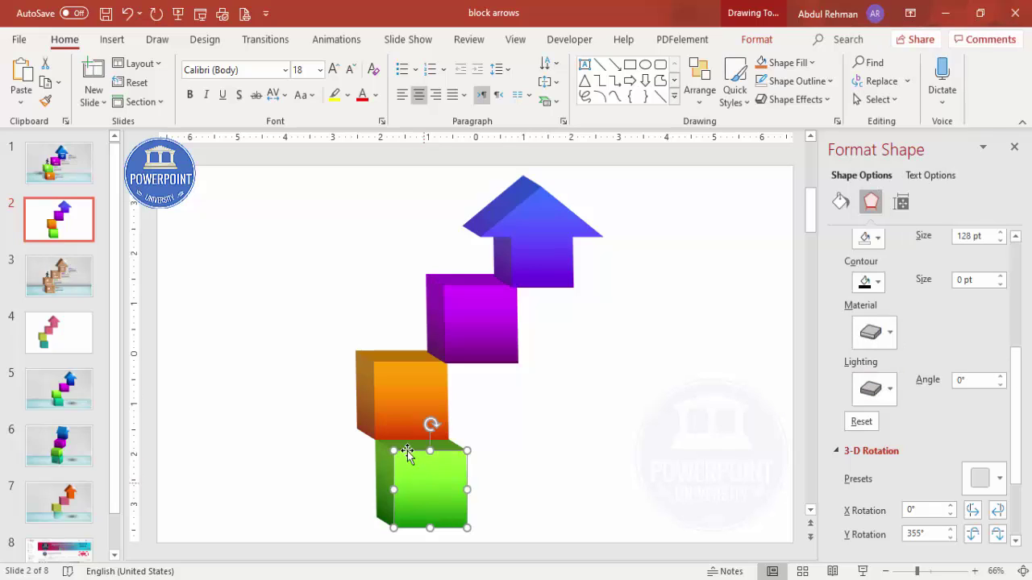
- Give the orange cube the Balance 3-D lighting preset
click(432, 385)
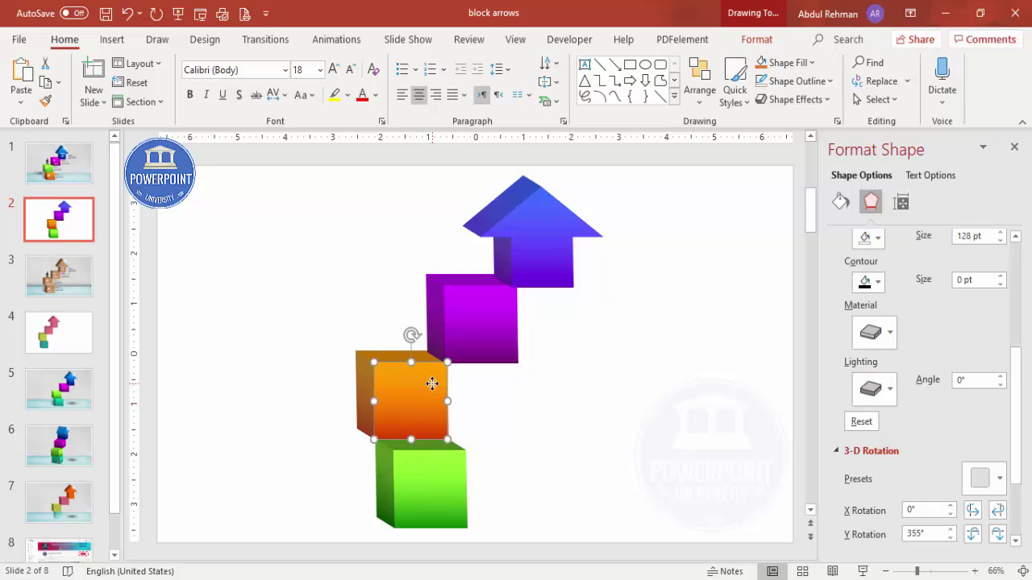
click(885, 392)
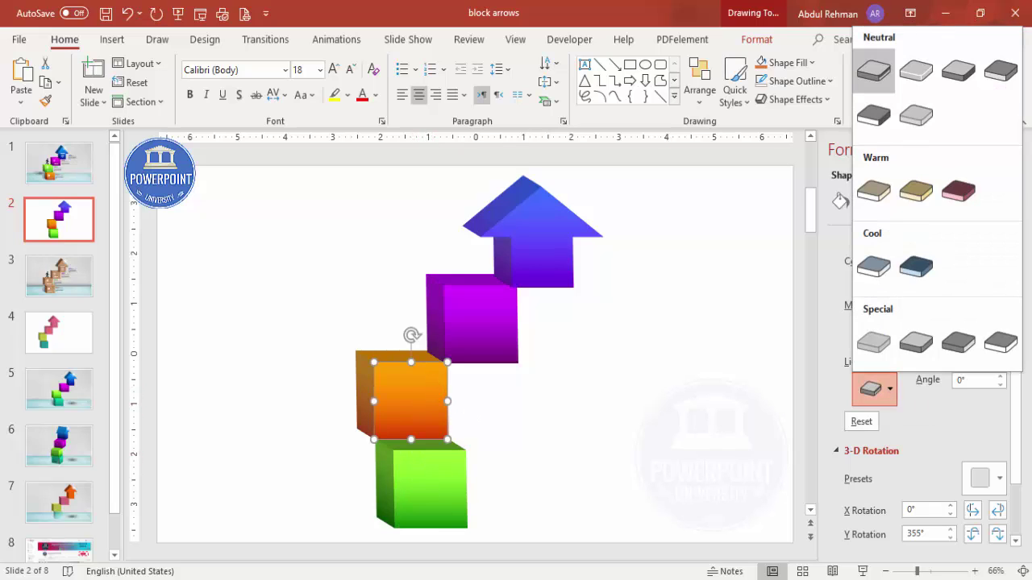
click(927, 79)
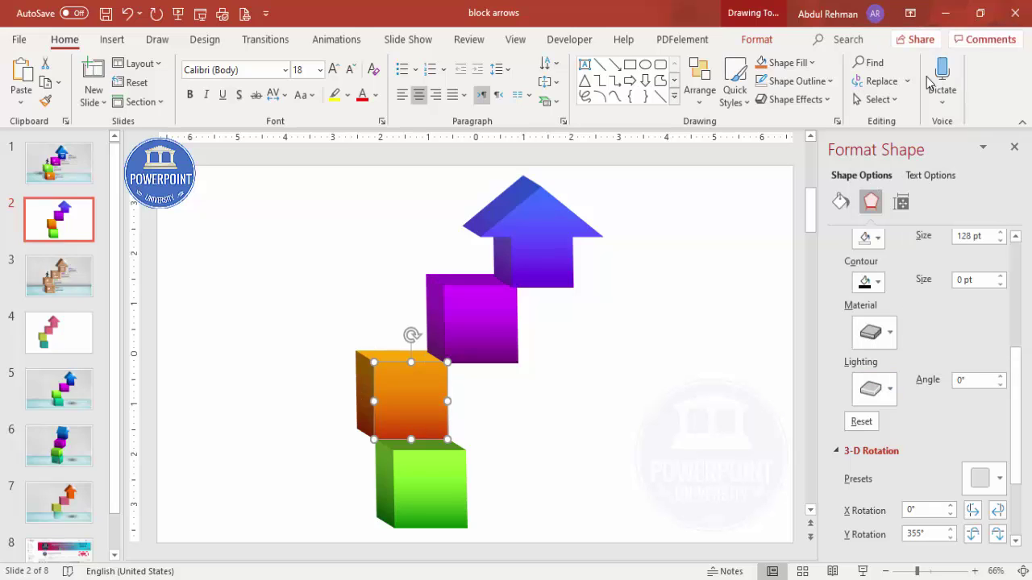
click(891, 388)
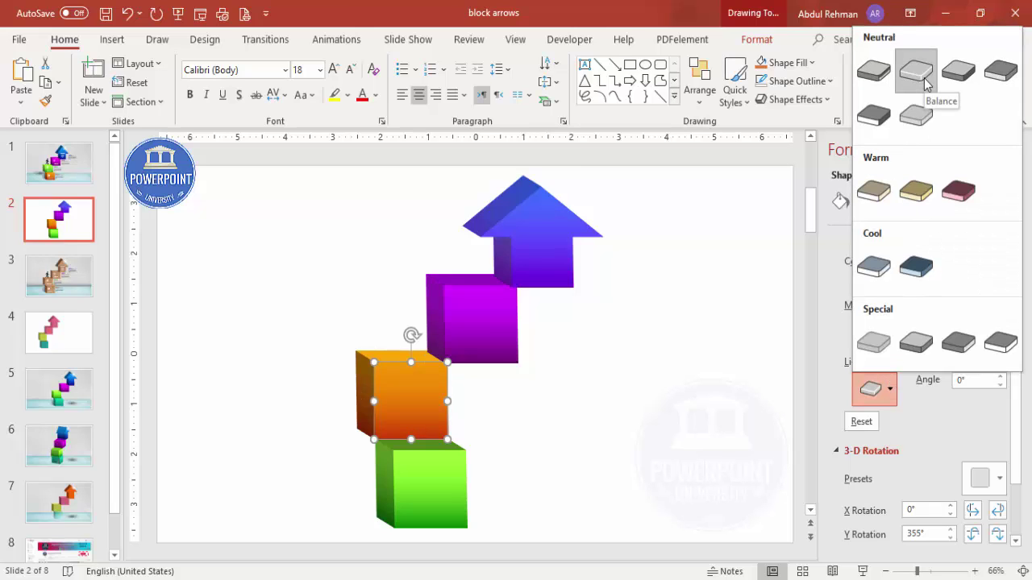
click(482, 306)
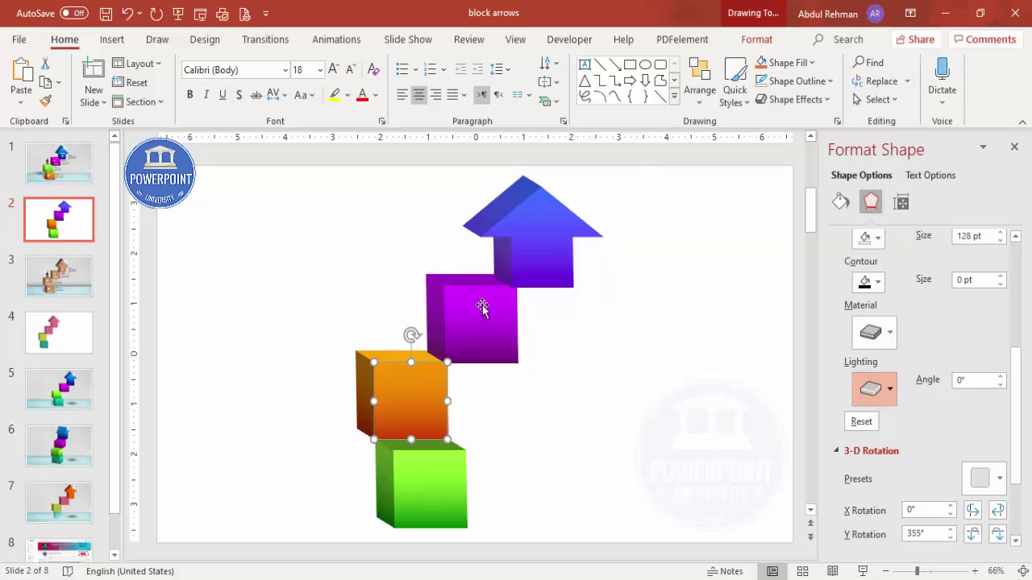
- Apply Balance lighting to the purple cube and the blue up arrow
click(514, 343)
click(891, 388)
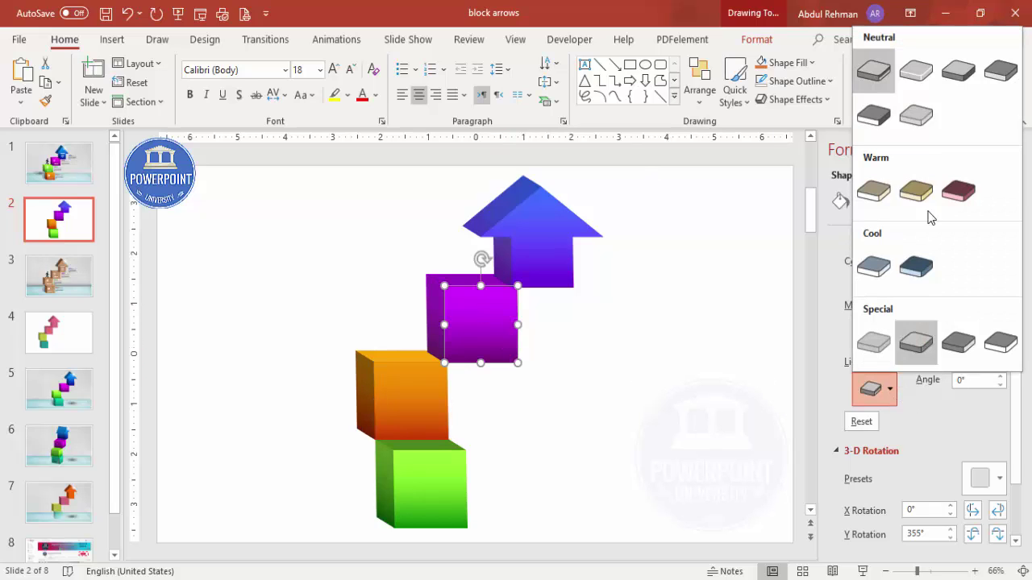
click(927, 85)
click(568, 258)
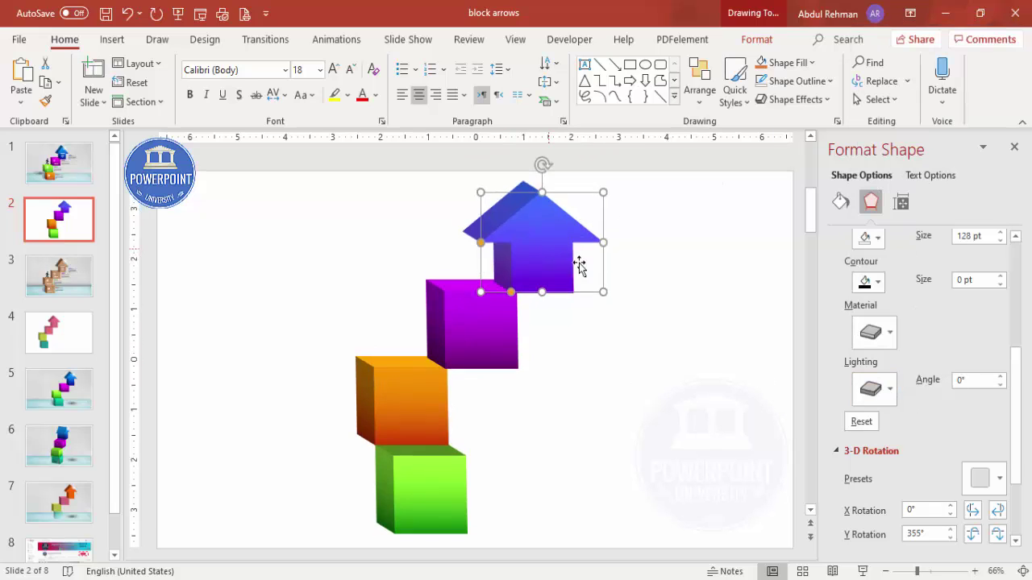
click(875, 389)
click(916, 71)
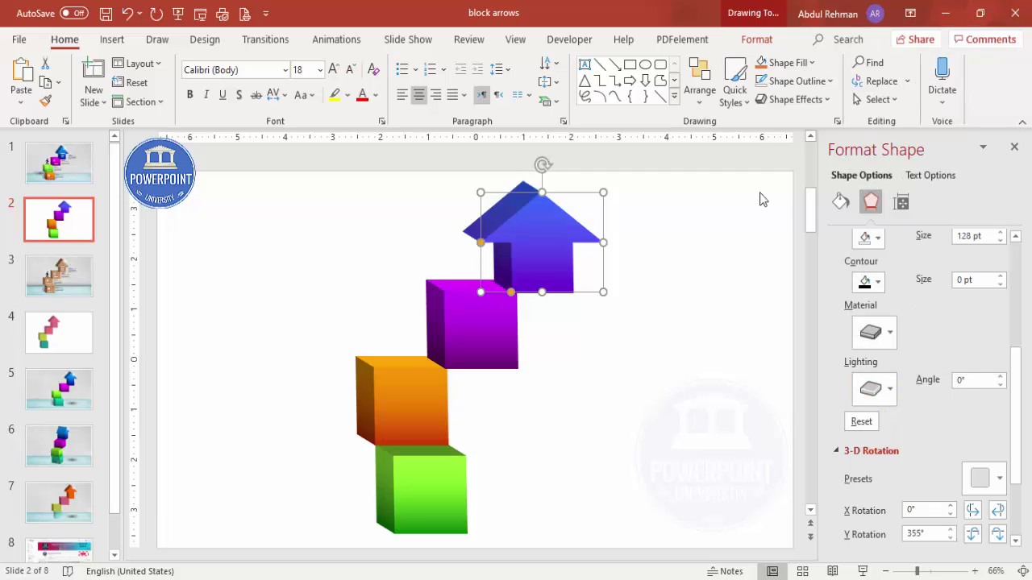
click(659, 331)
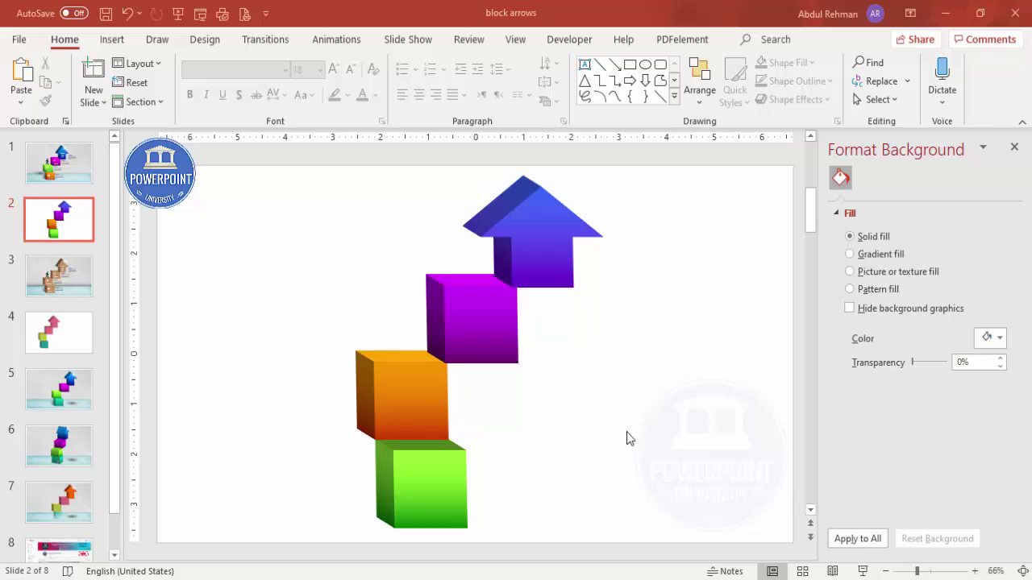
- Zoom in and draw a three-point freeform triangle on the orange cube's top, meeting the purple cube's corner
click(936, 574)
click(112, 39)
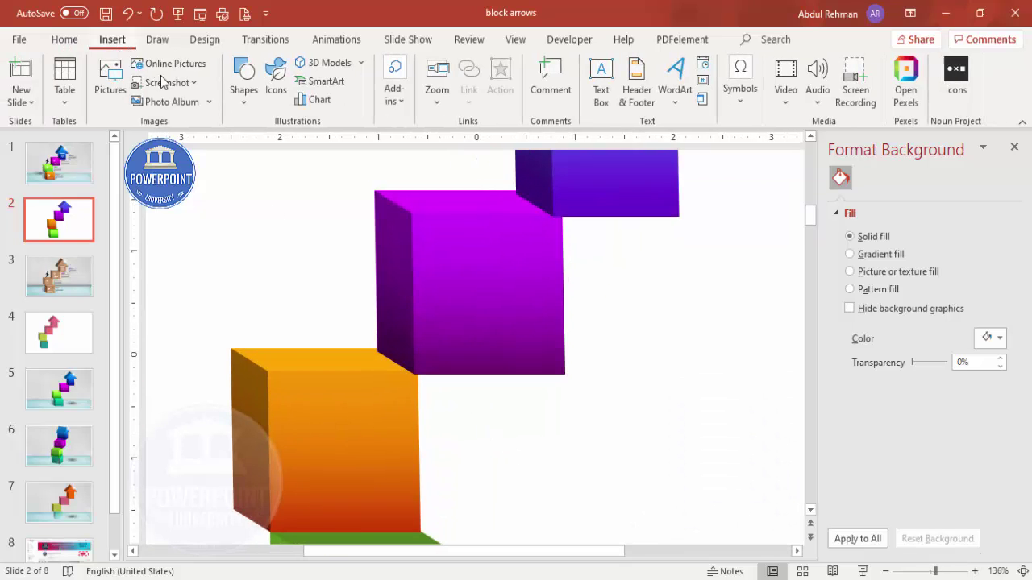
click(245, 98)
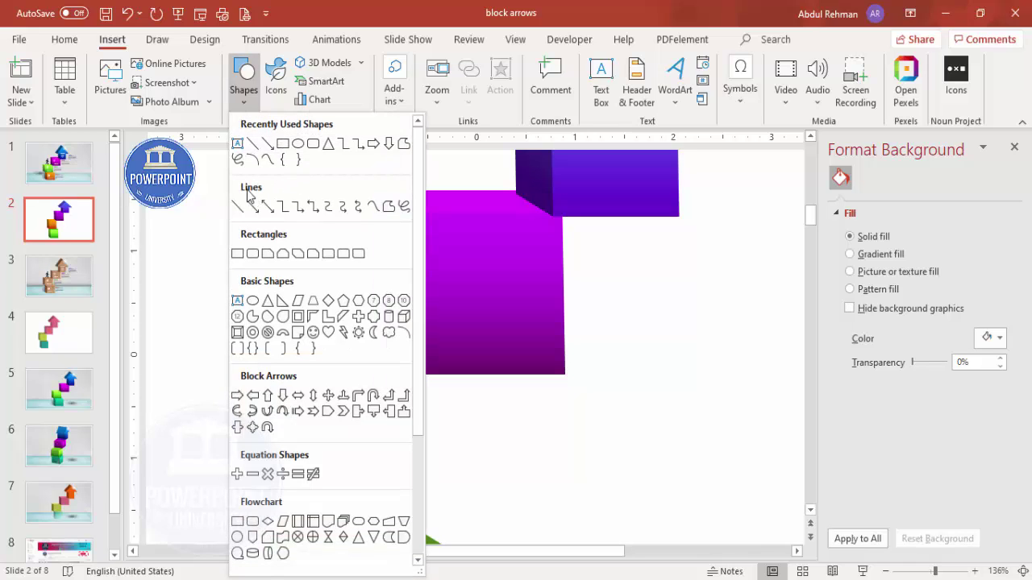
click(389, 207)
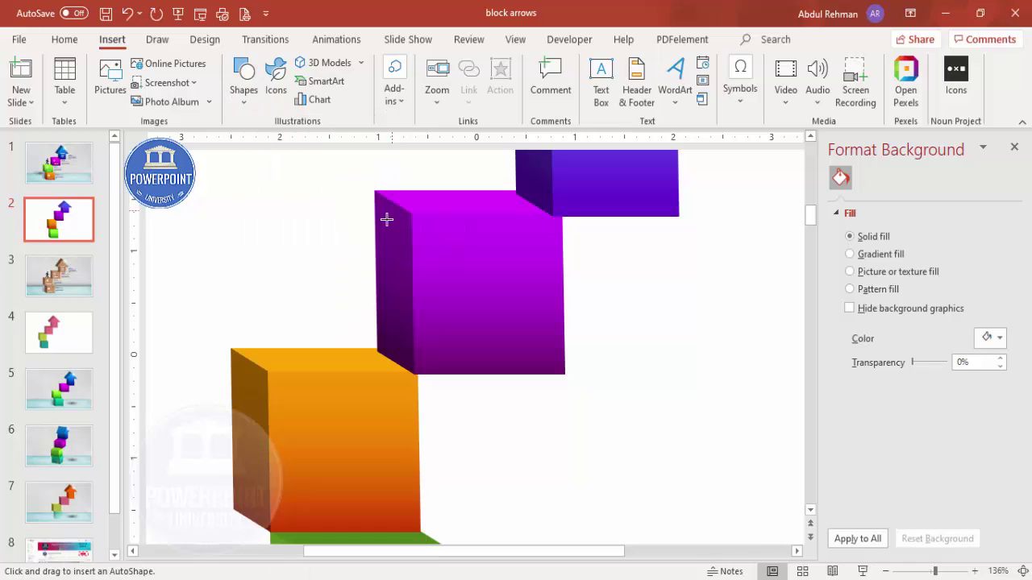
click(413, 374)
click(374, 346)
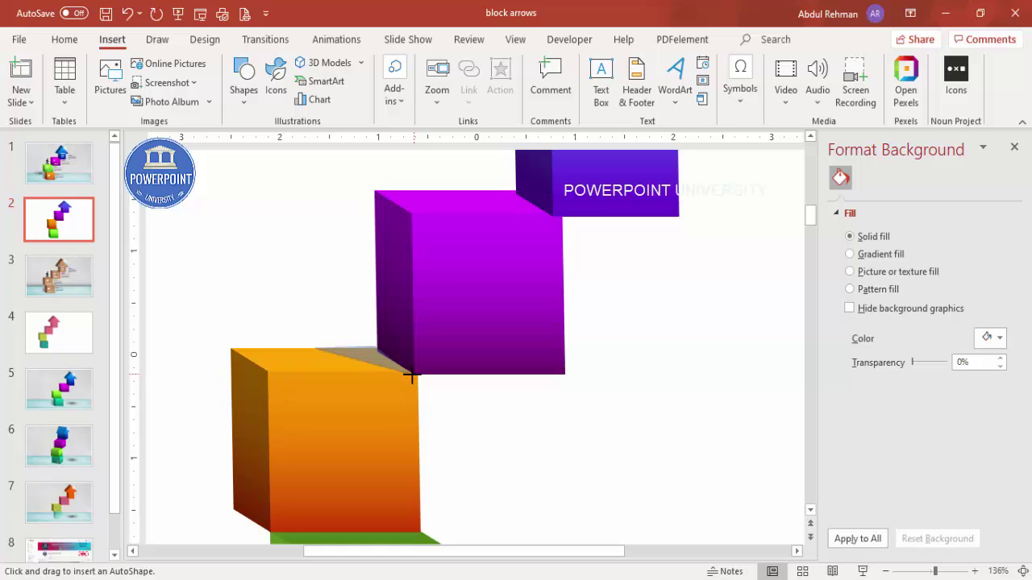
click(412, 374)
- Remove the triangle's outline and give it a gradient fill
click(409, 82)
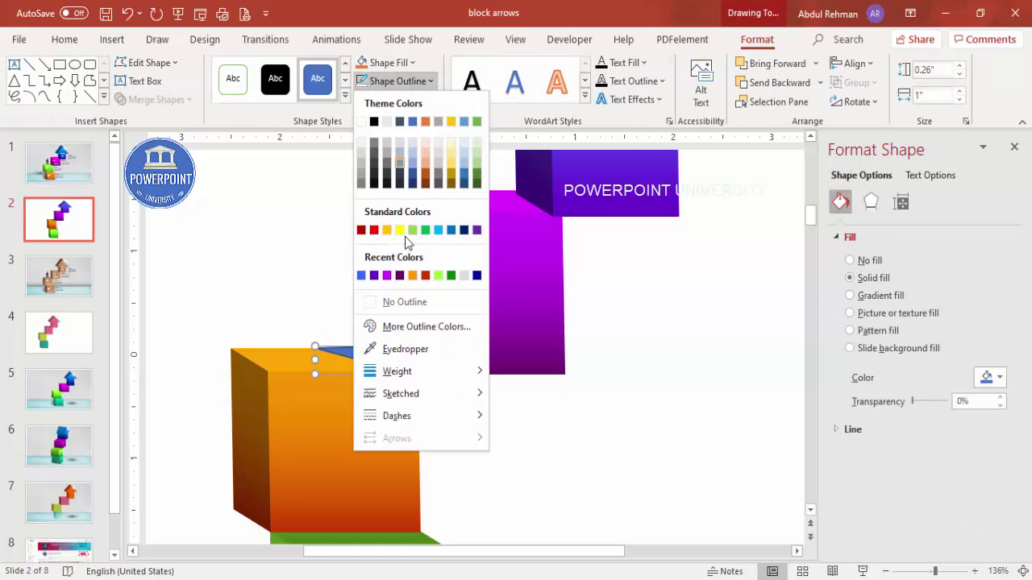
click(413, 301)
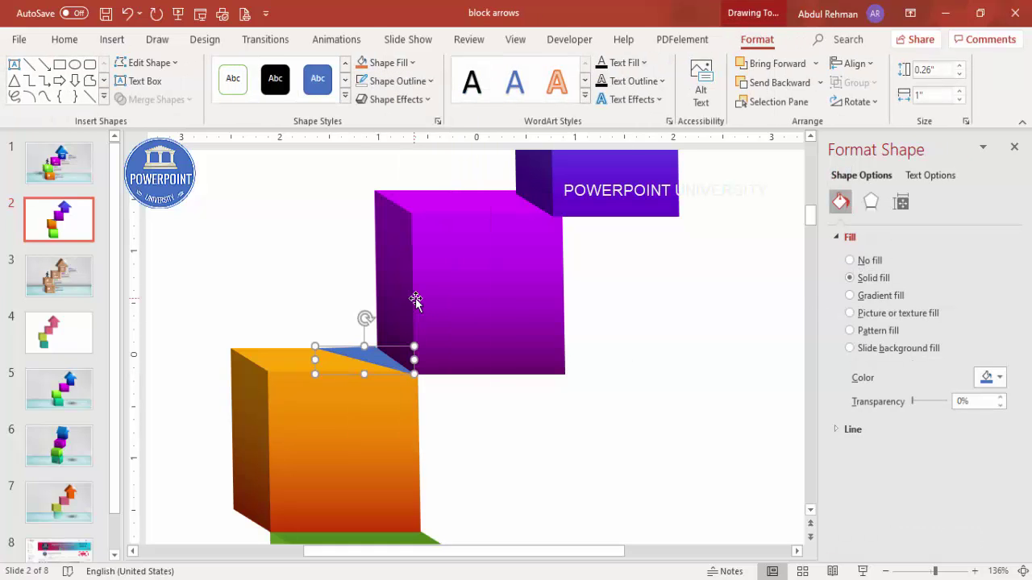
click(879, 297)
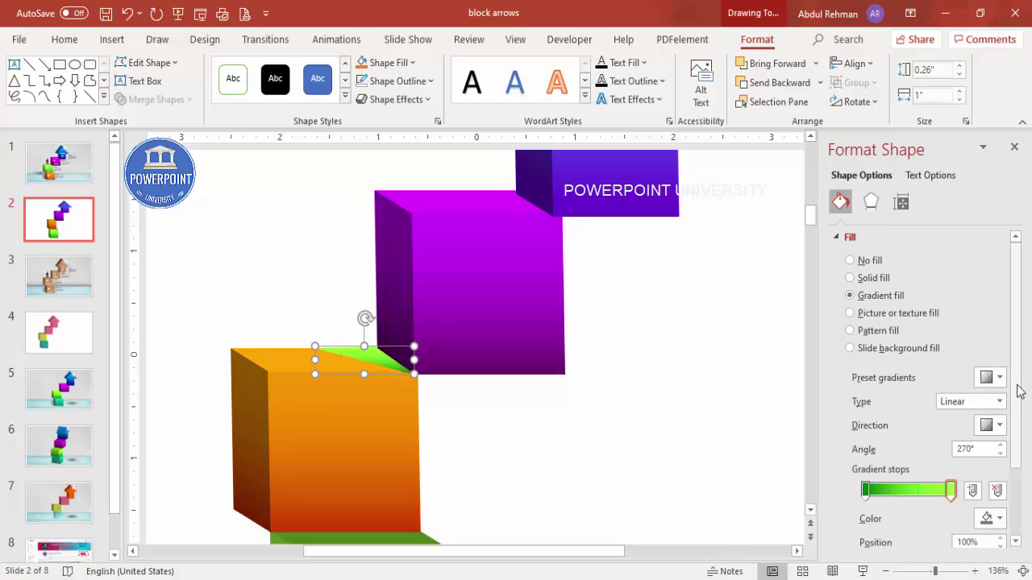
scroll(1017, 419, down, 3)
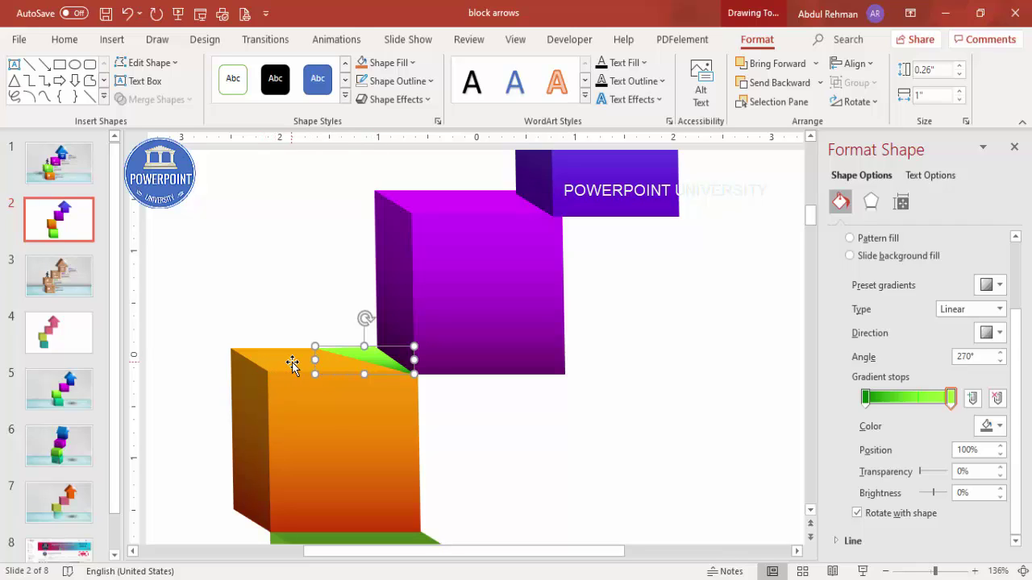
- Make the left gradient stop black and set the gradient direction to 180°
click(865, 397)
click(990, 426)
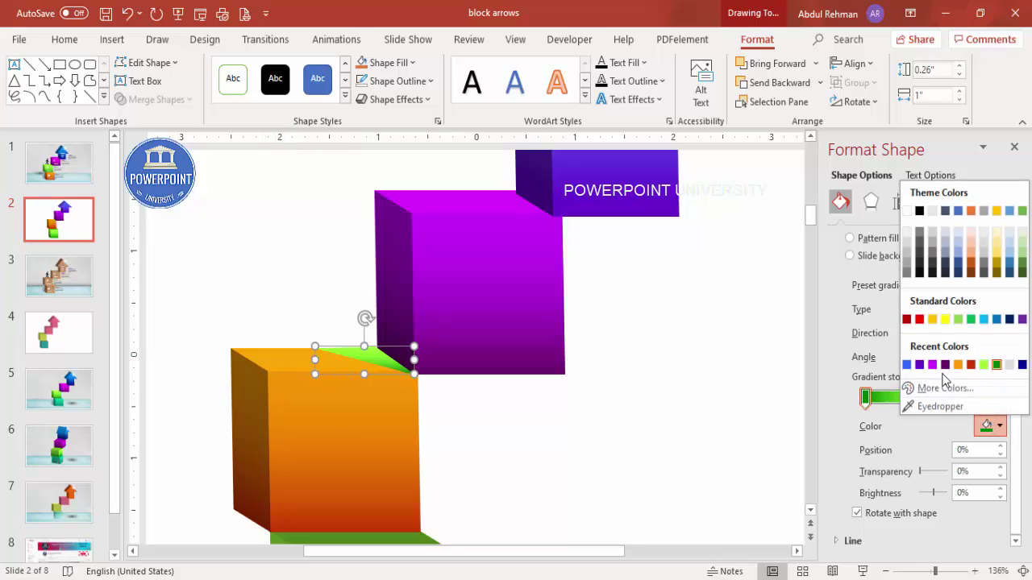
click(918, 211)
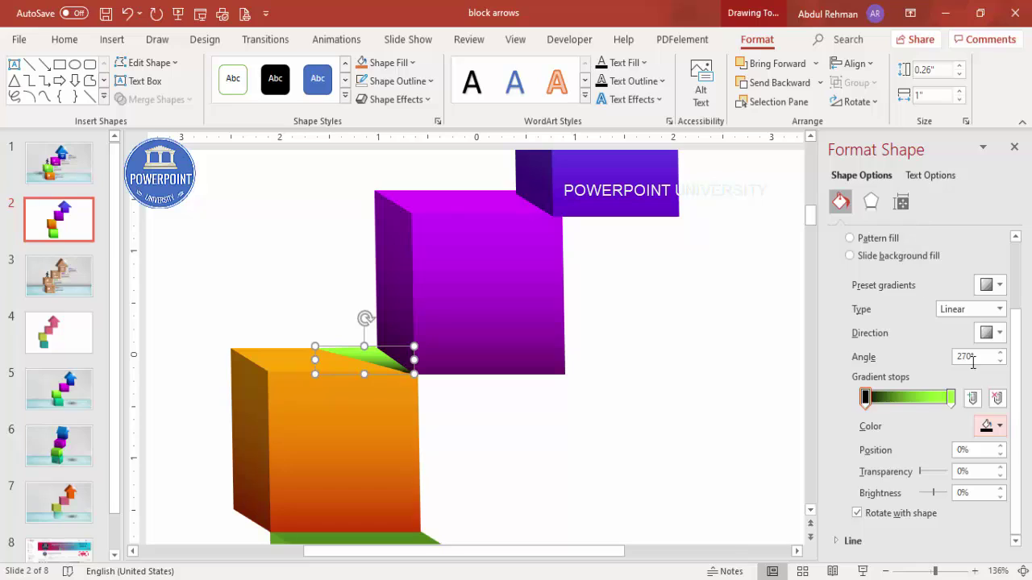
click(991, 333)
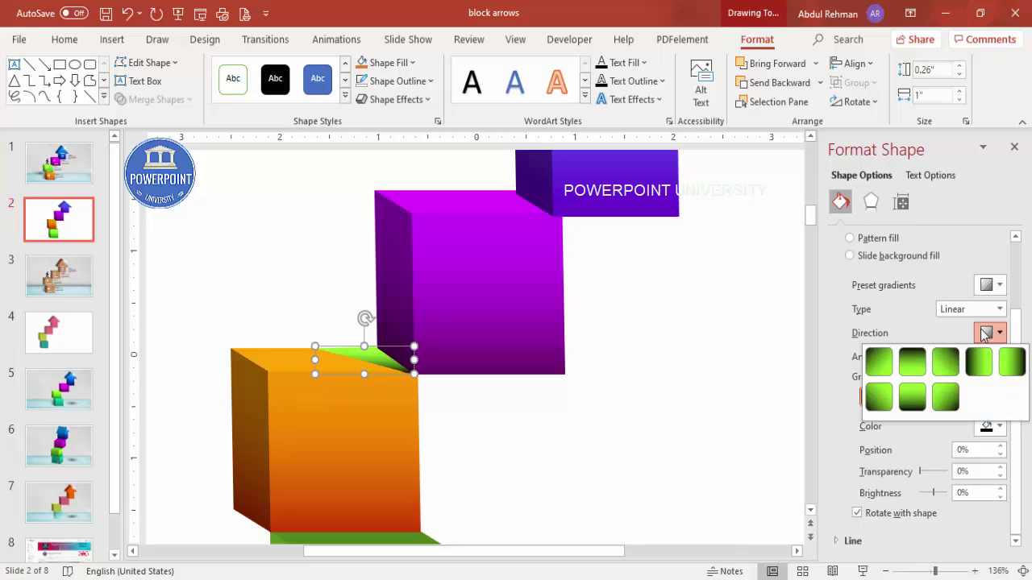
click(1011, 366)
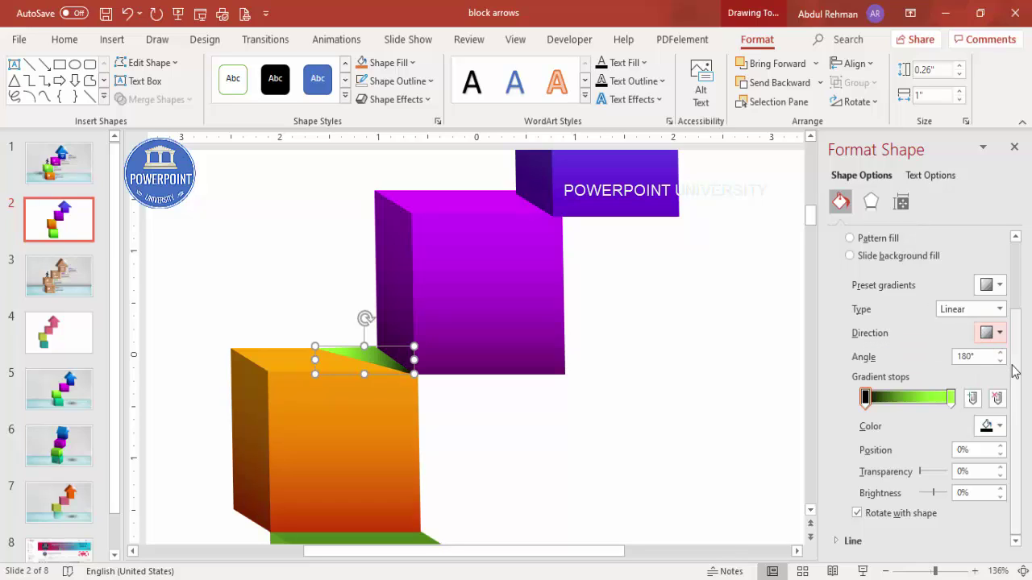
- Set the right stop to the eyedropped orange at 68% transparency, then copy the shadow onto the purple cube
click(952, 397)
click(991, 426)
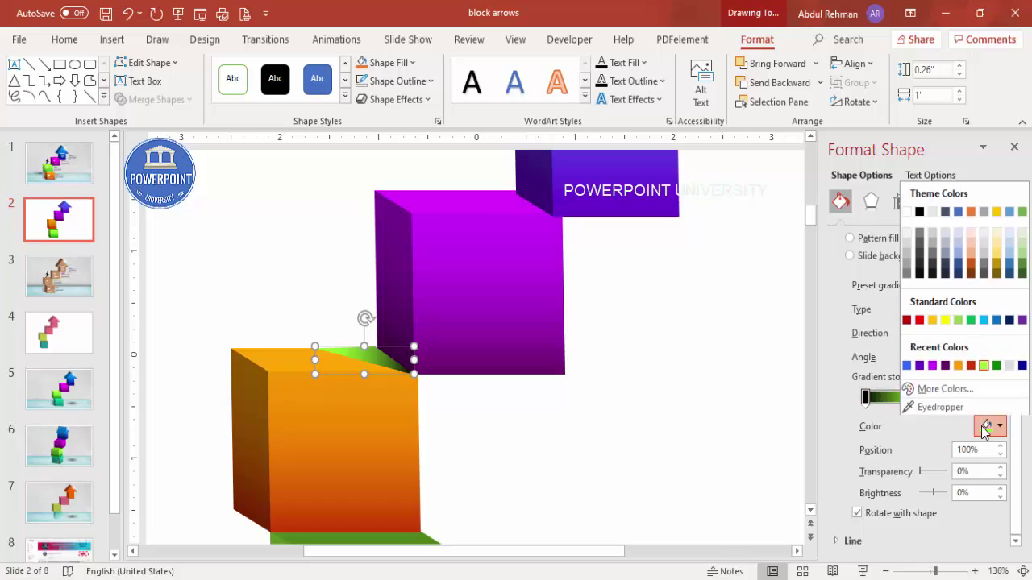
click(940, 408)
click(288, 358)
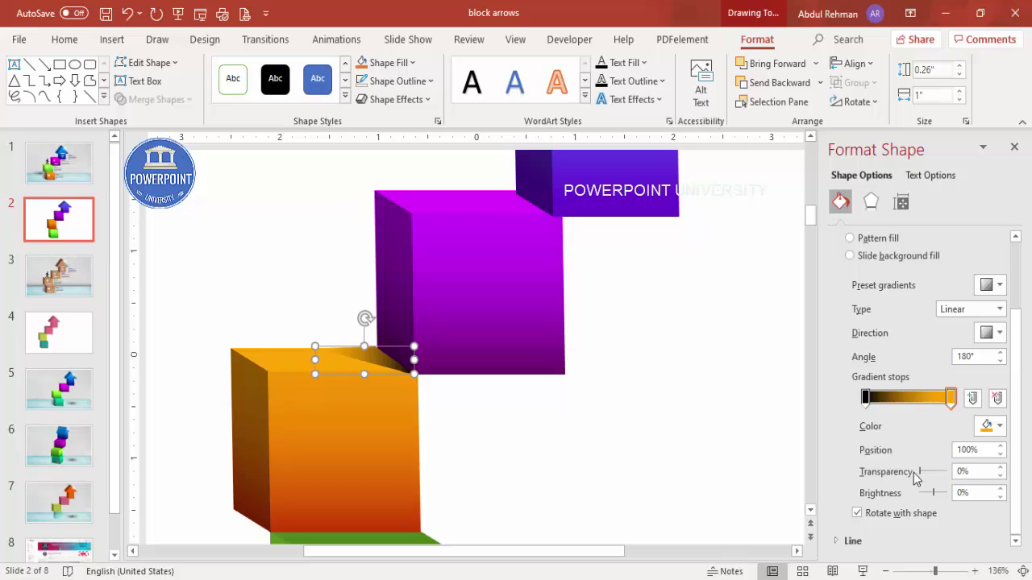
drag(921, 474, 940, 476)
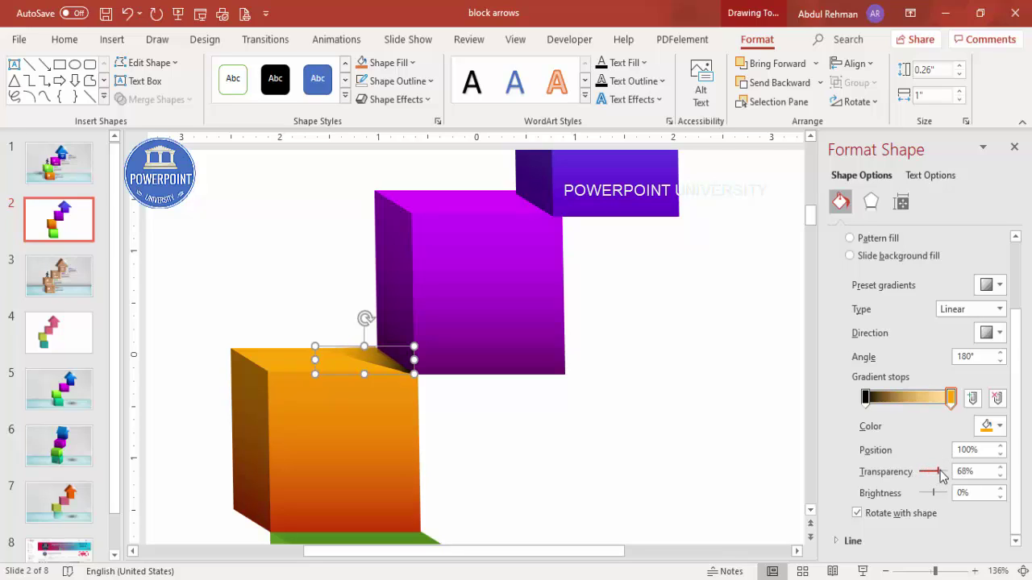
drag(319, 360, 528, 206)
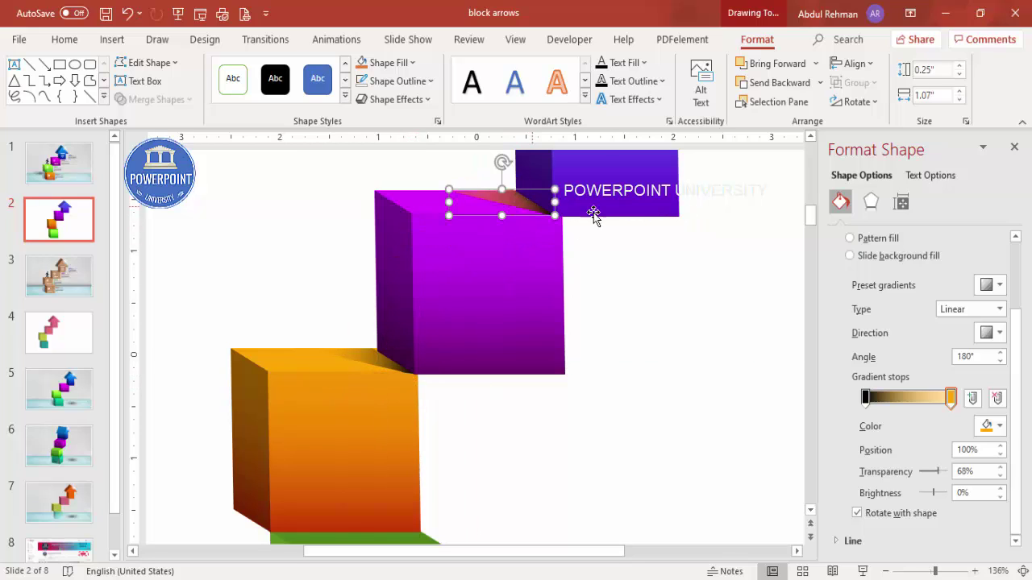
- Eyedrop the purple cube's magenta for the copied shadow's right stop at 44% transparency, then zoom out
click(995, 432)
click(942, 405)
click(421, 205)
drag(919, 471, 932, 472)
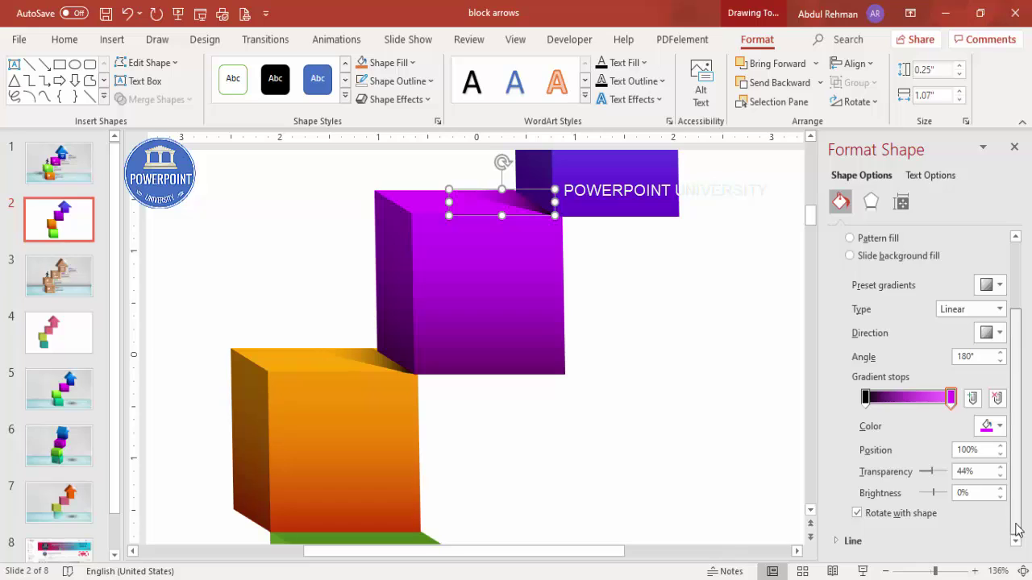
click(1018, 571)
key(Escape)
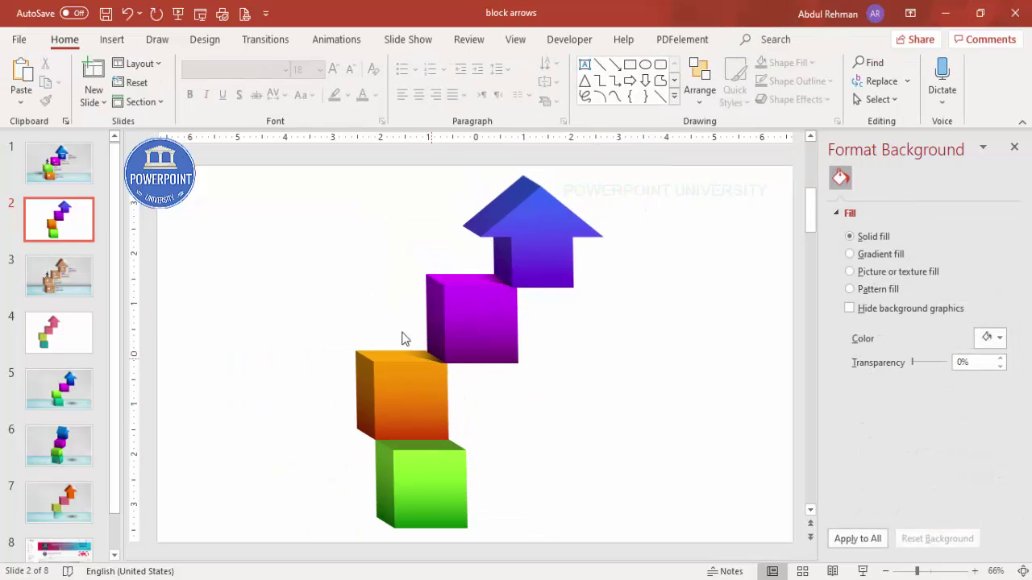